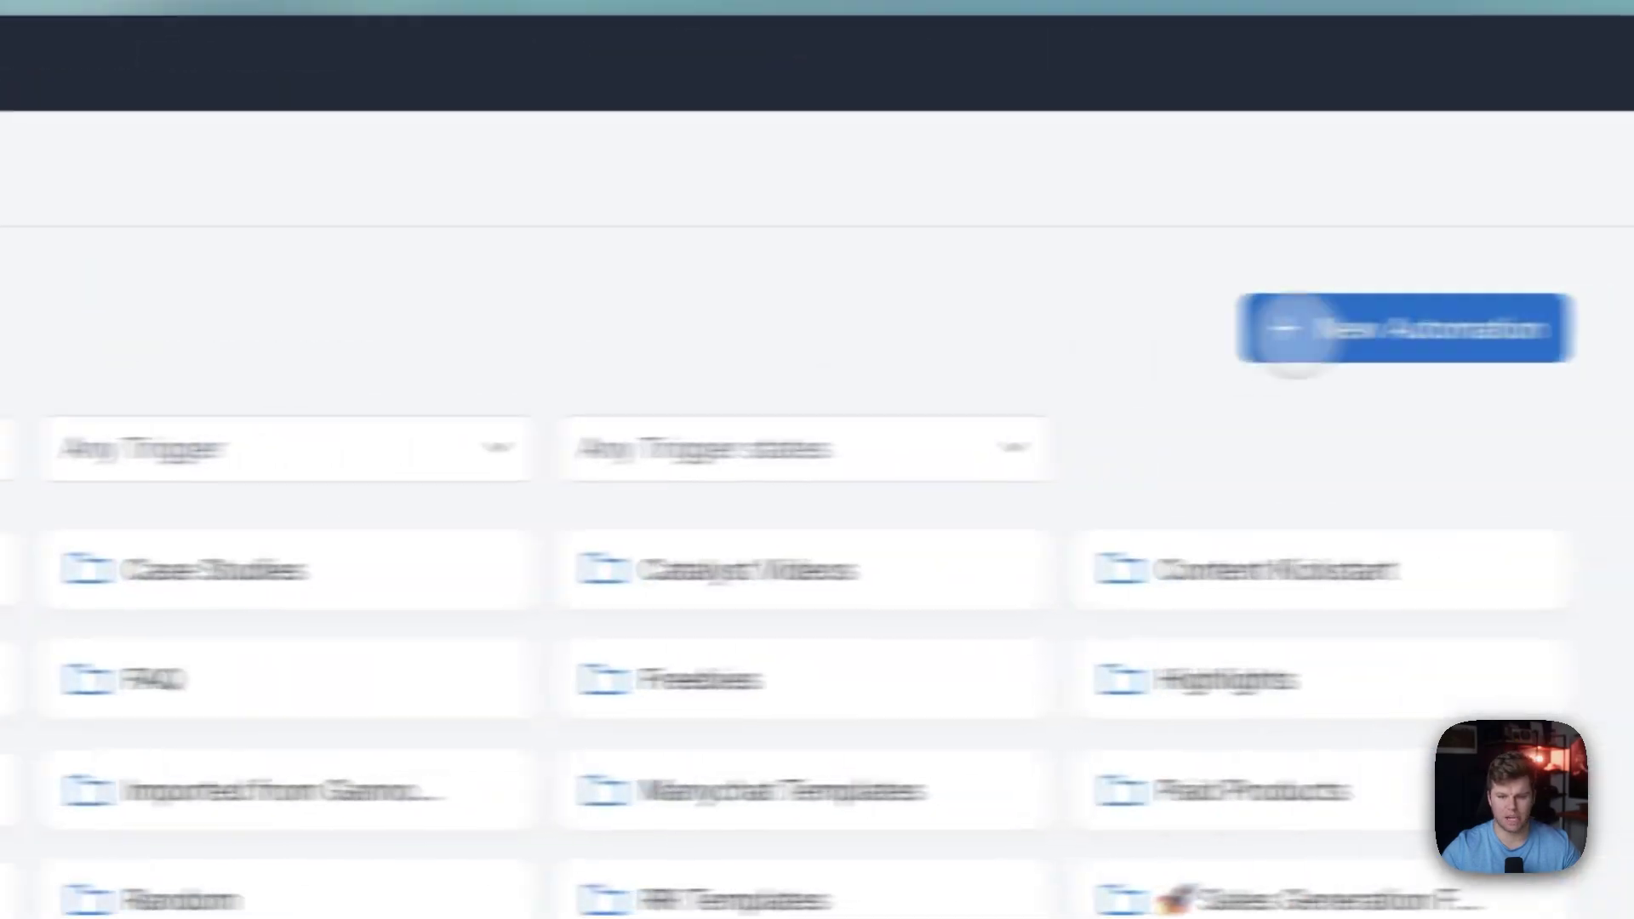
- Resume the unfinished new-follower automation and bring up its DM timing, kept at After 30 seconds
left_click(1284, 326)
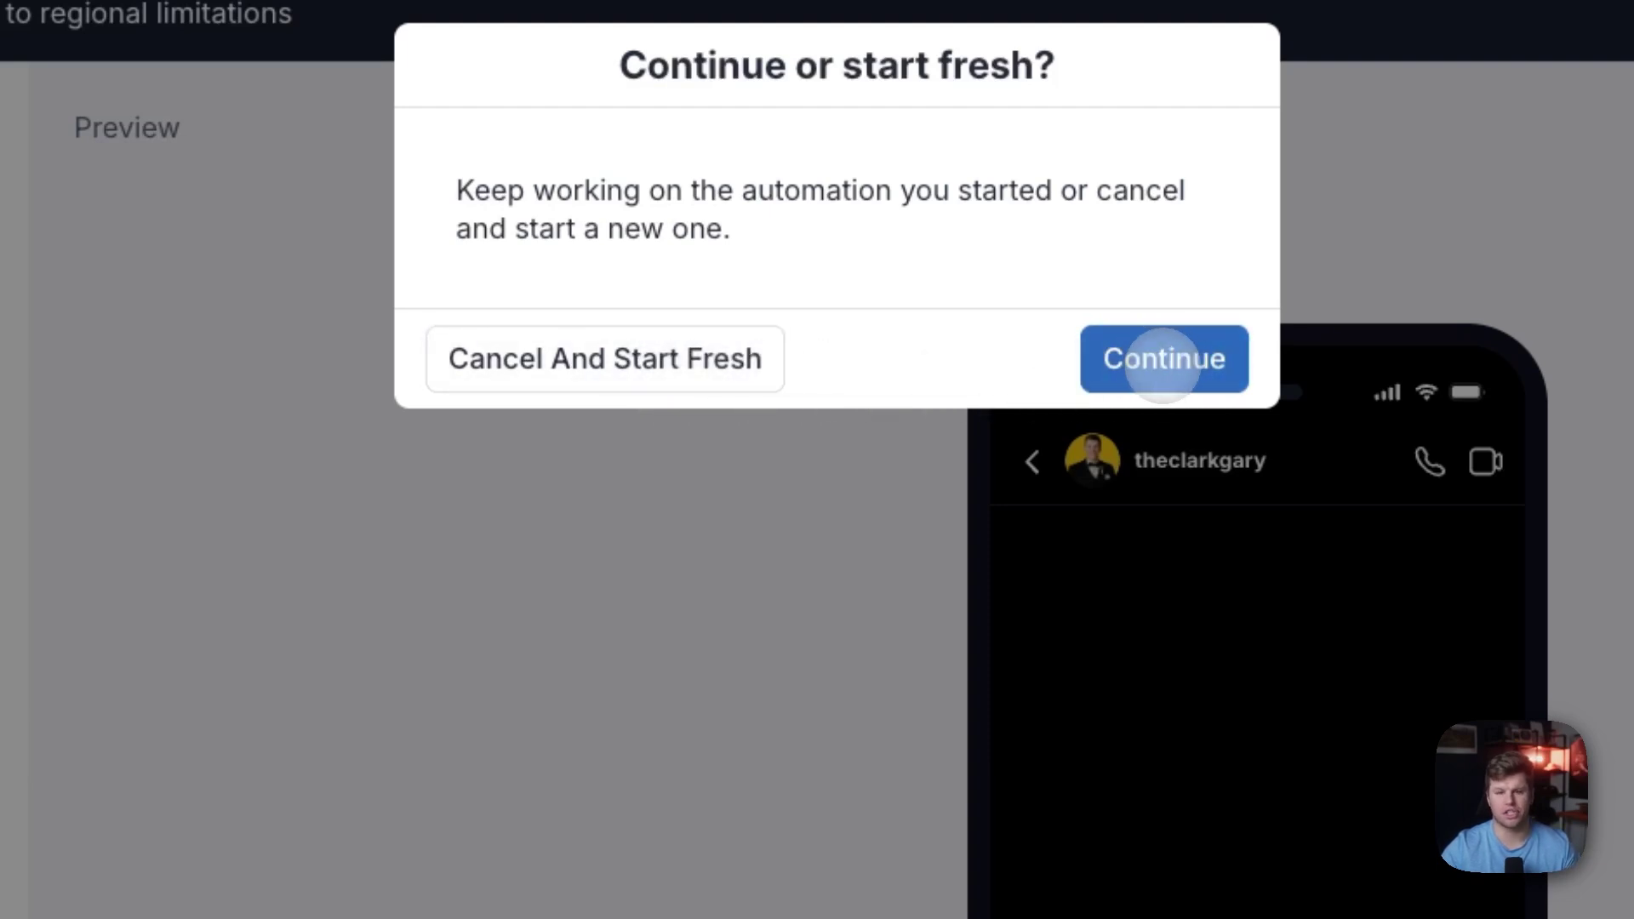
left_click(1164, 358)
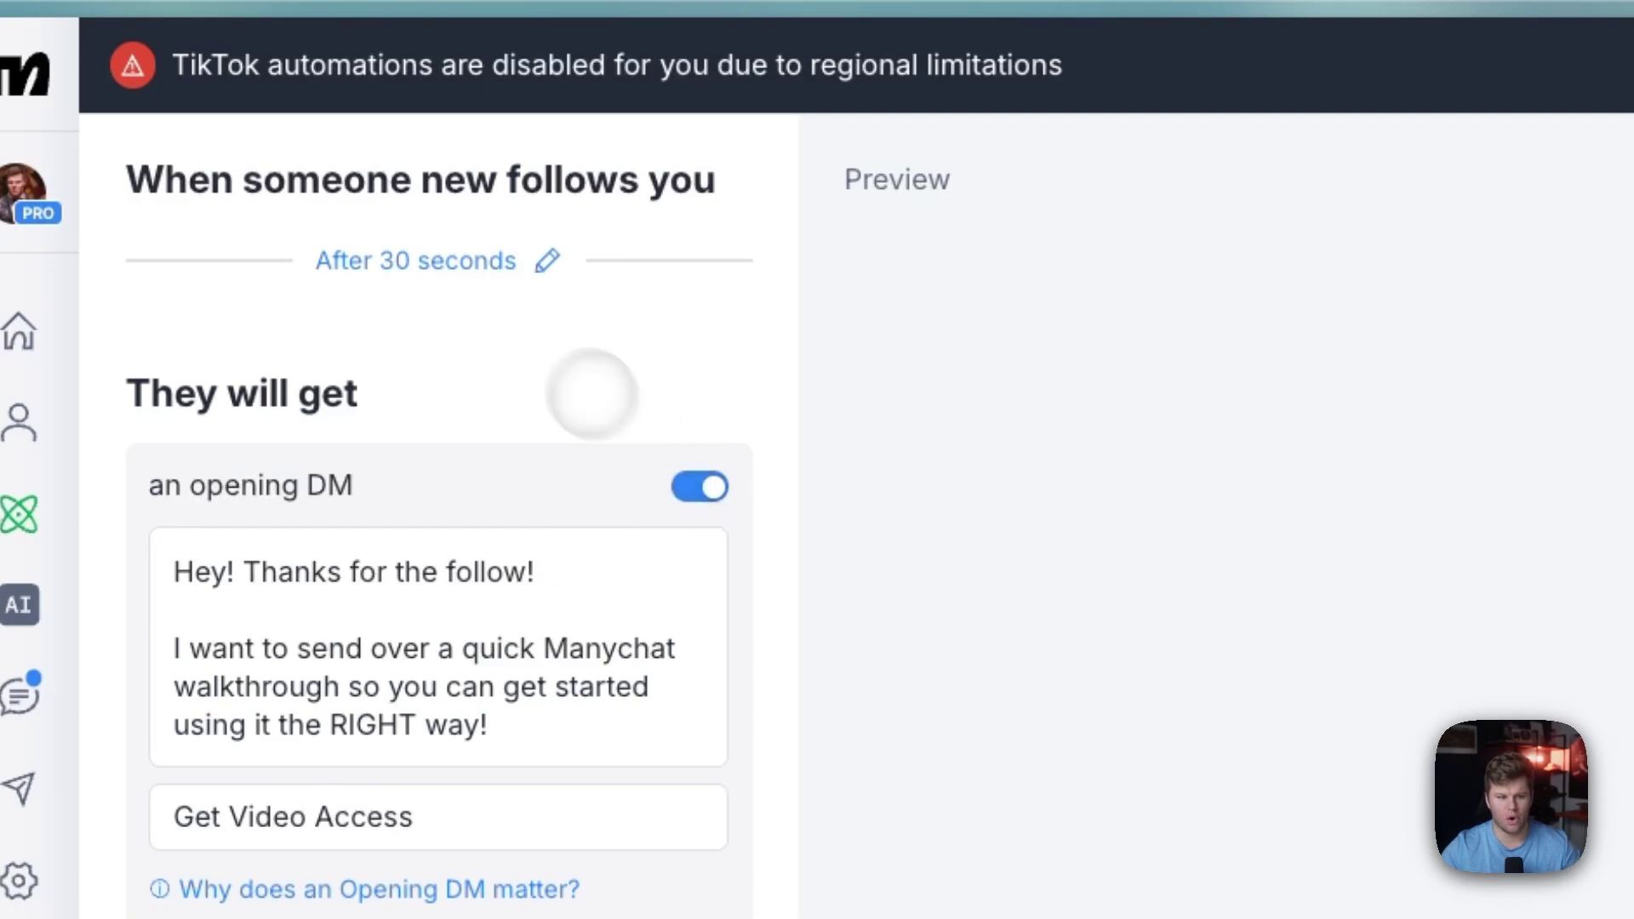
left_click(458, 269)
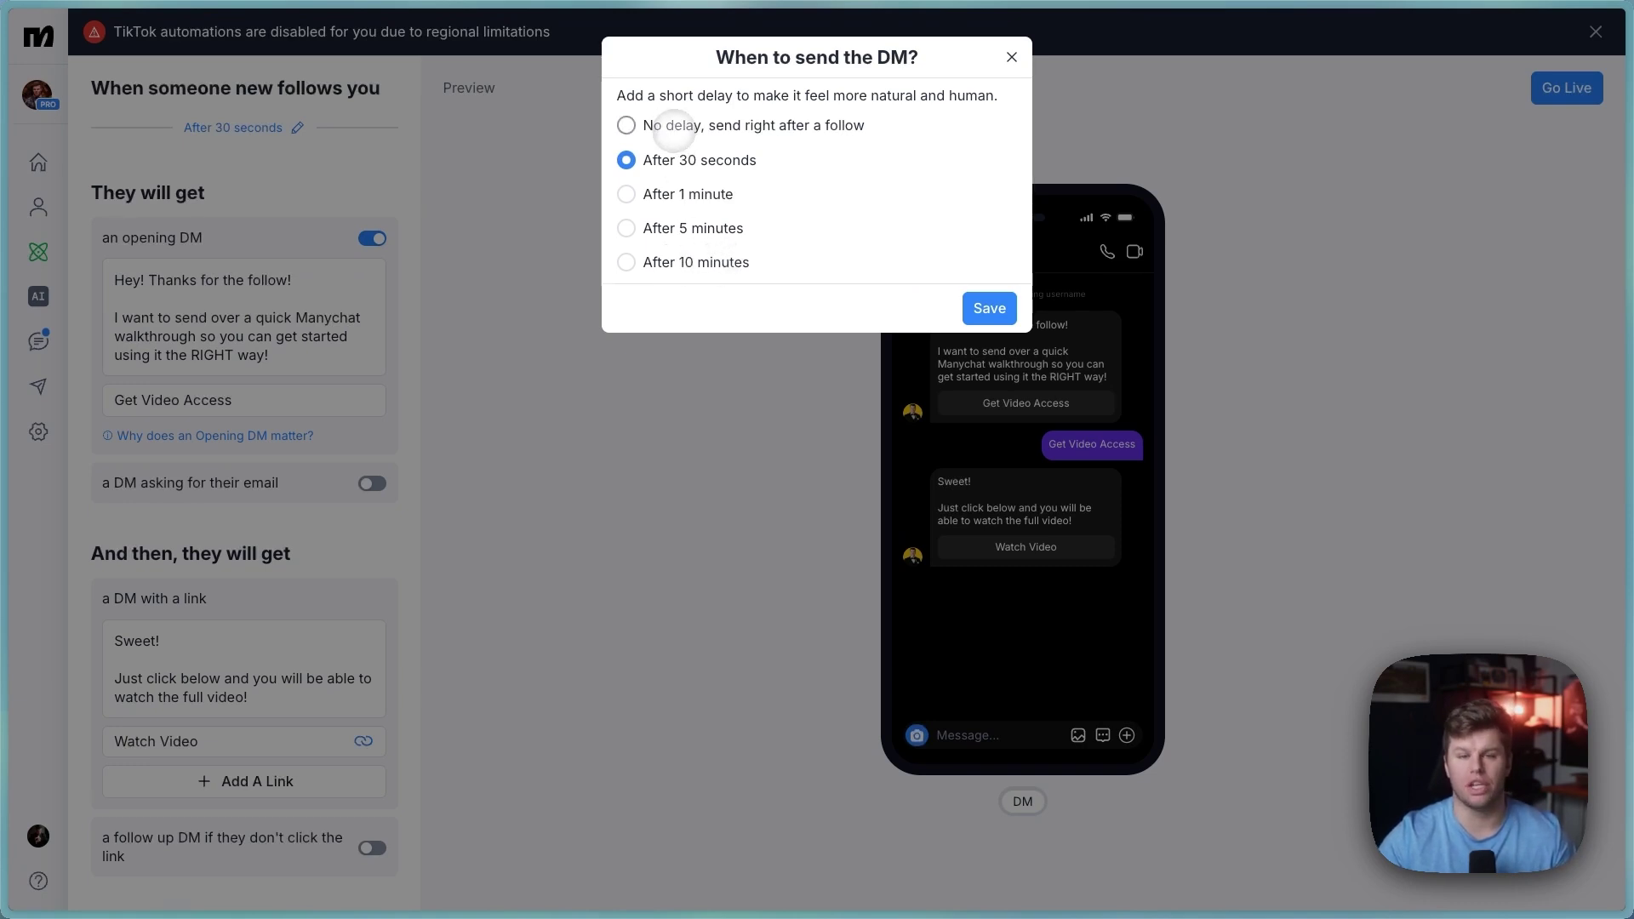
left_click(158, 281)
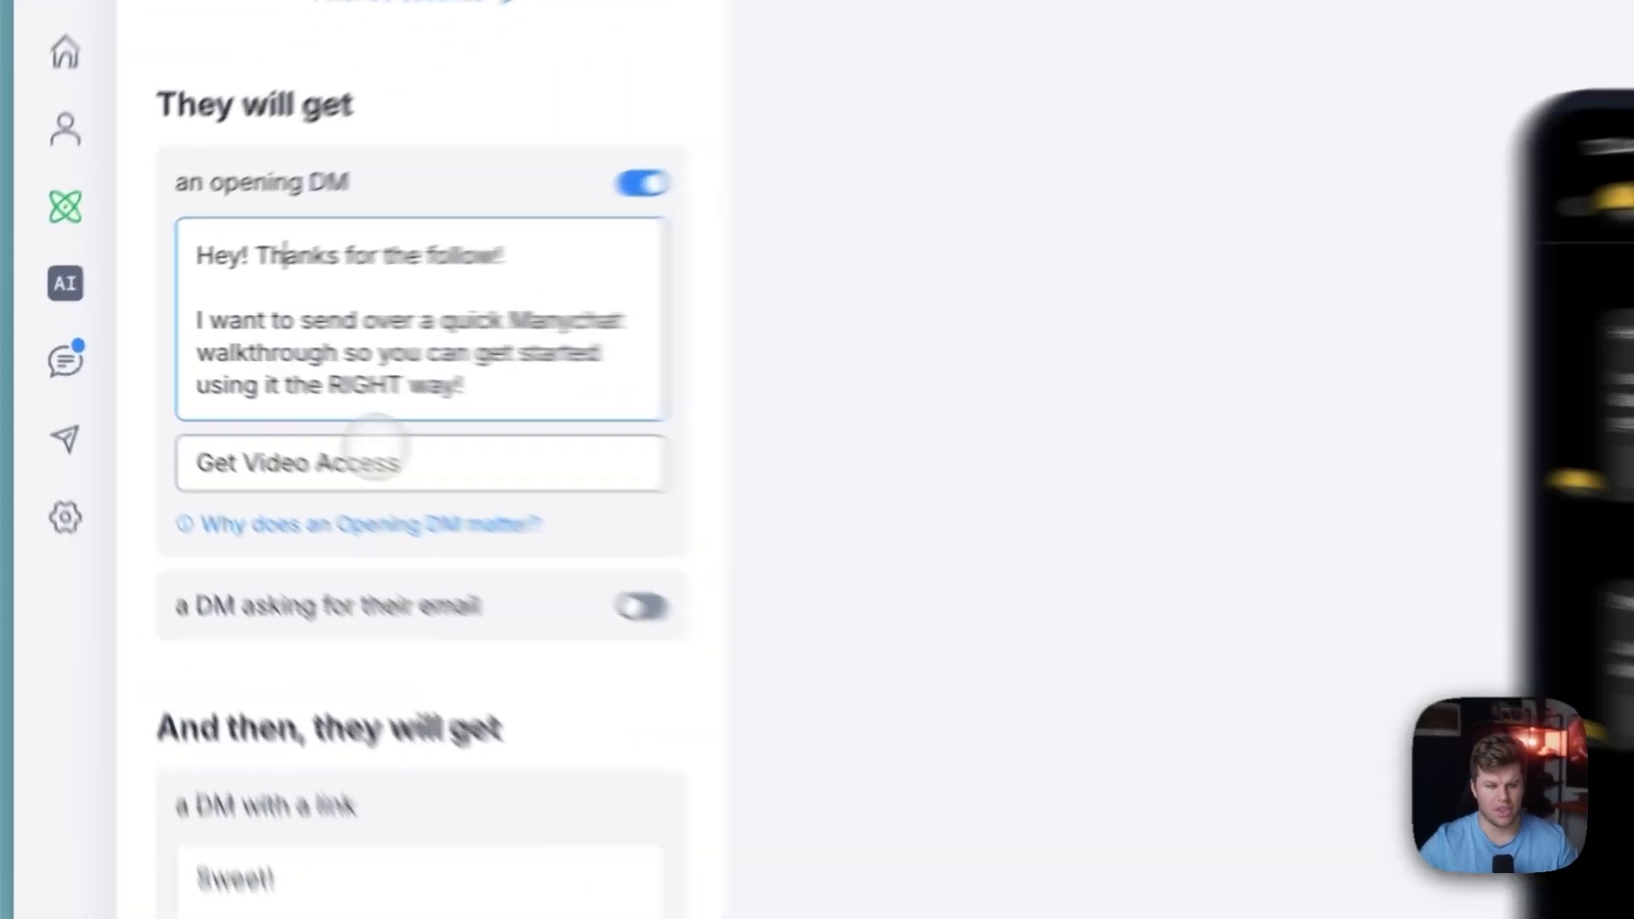
left_click(375, 460)
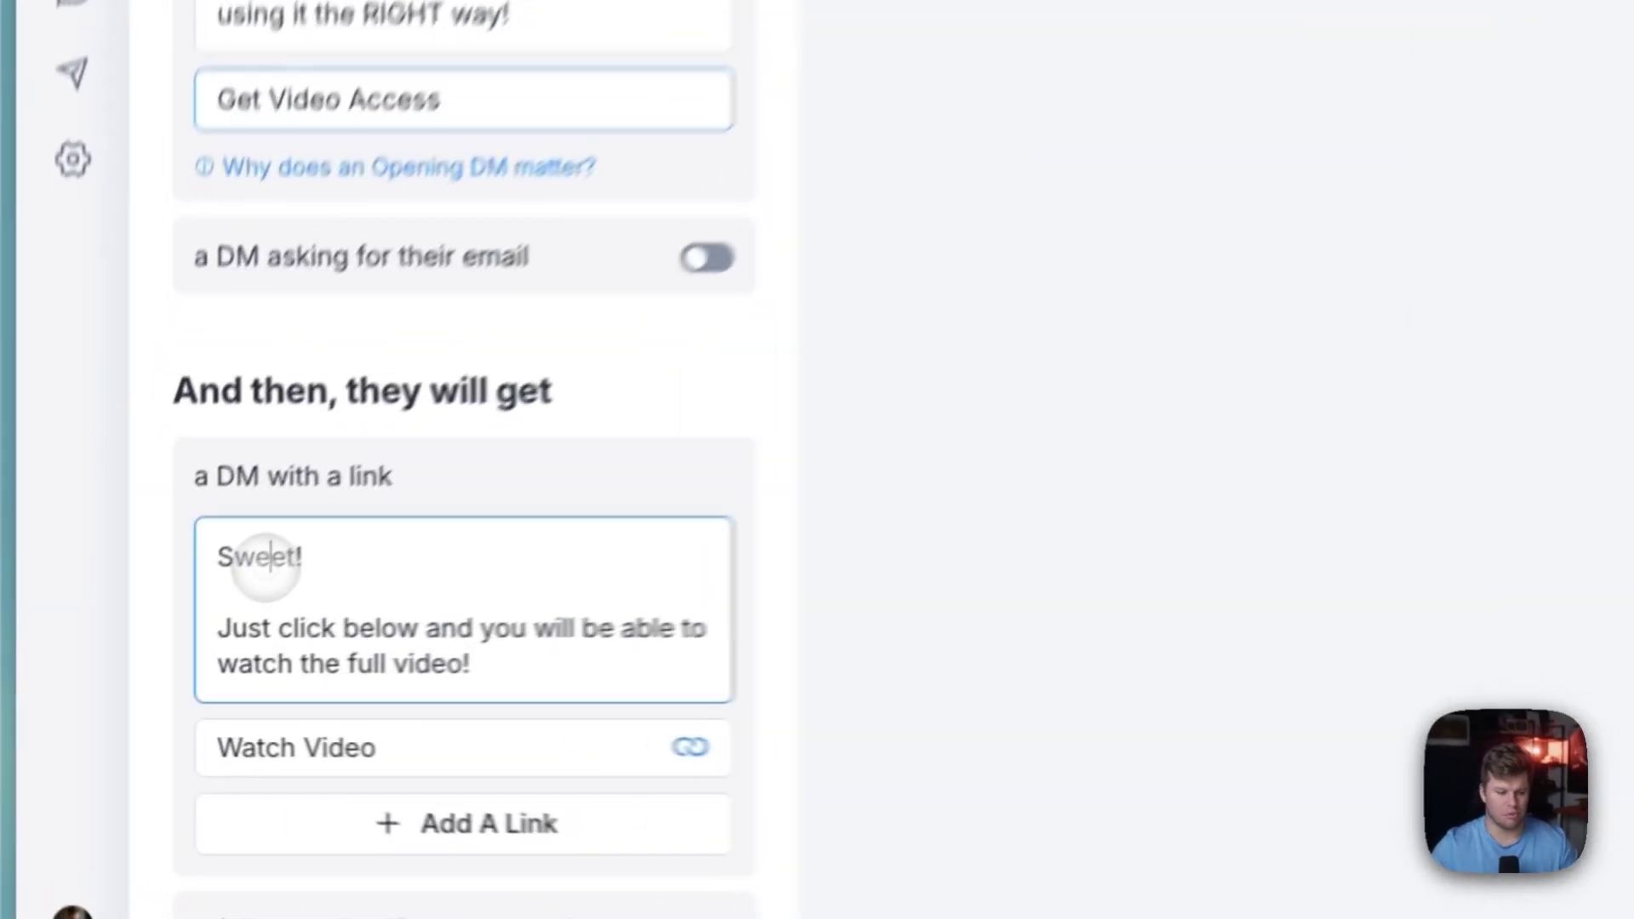
double_click(136, 641)
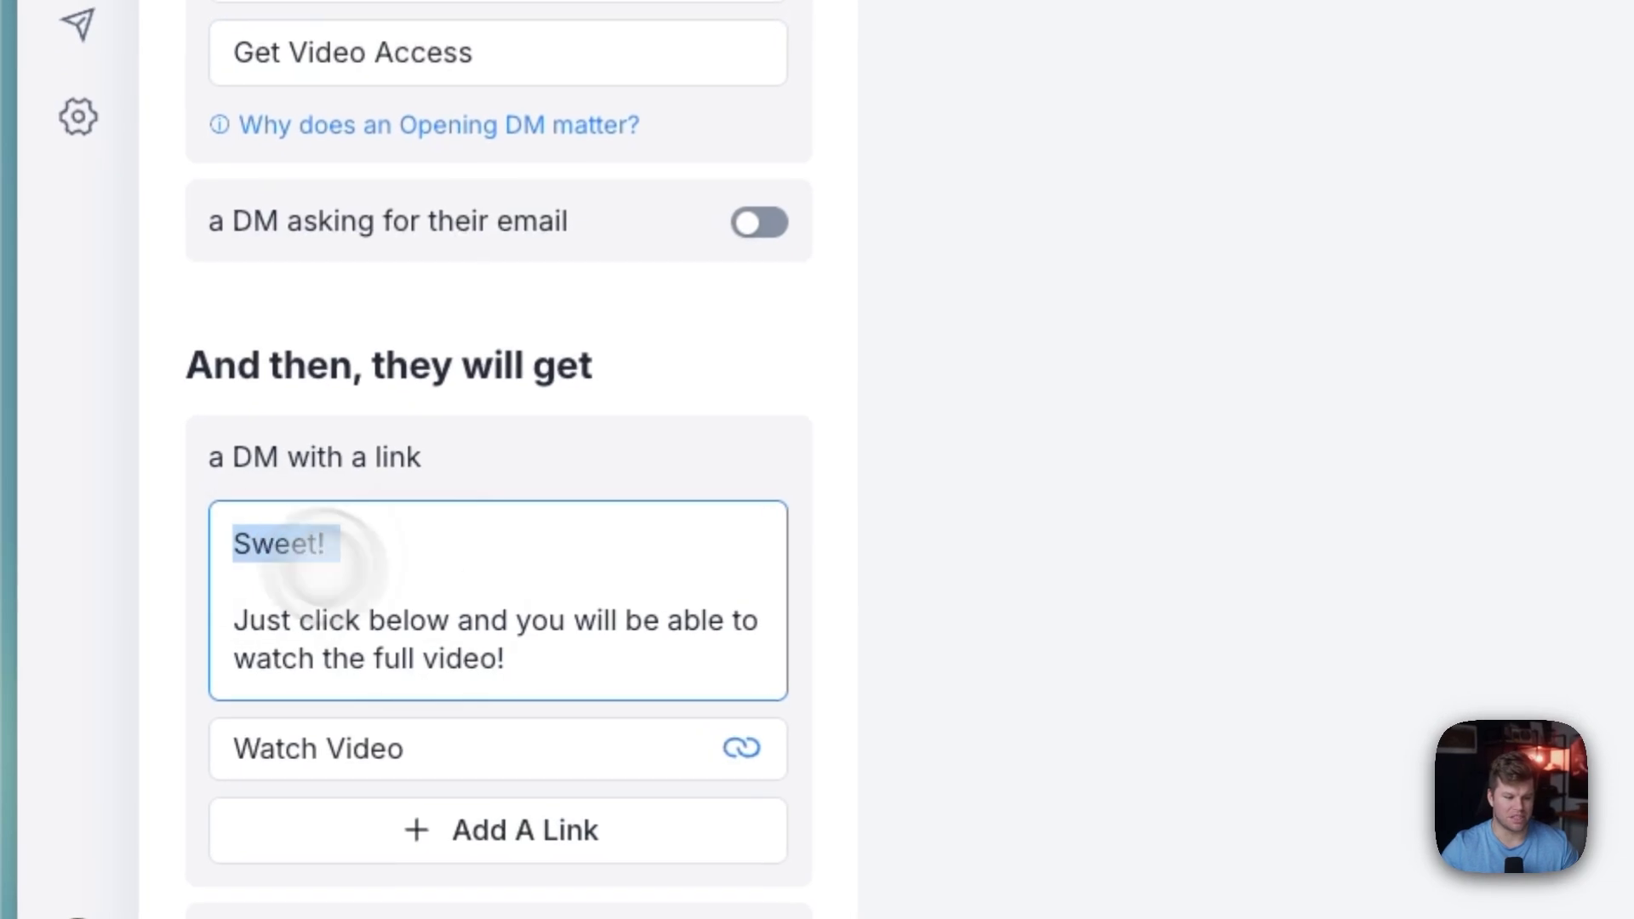
left_click(240, 678)
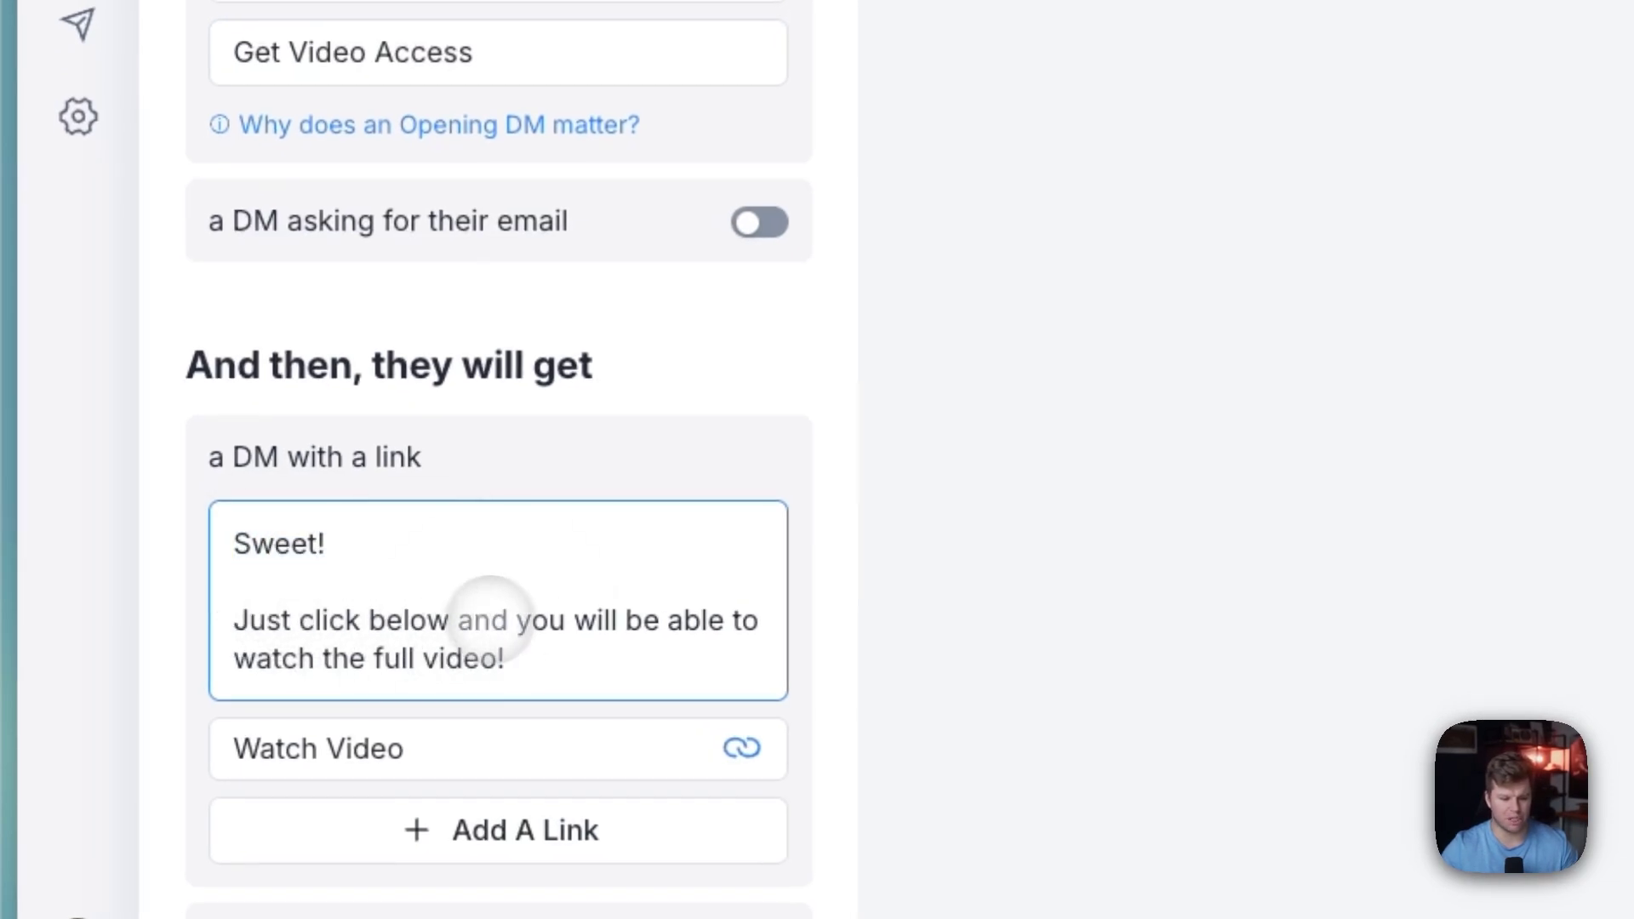
mouse_move(383, 715)
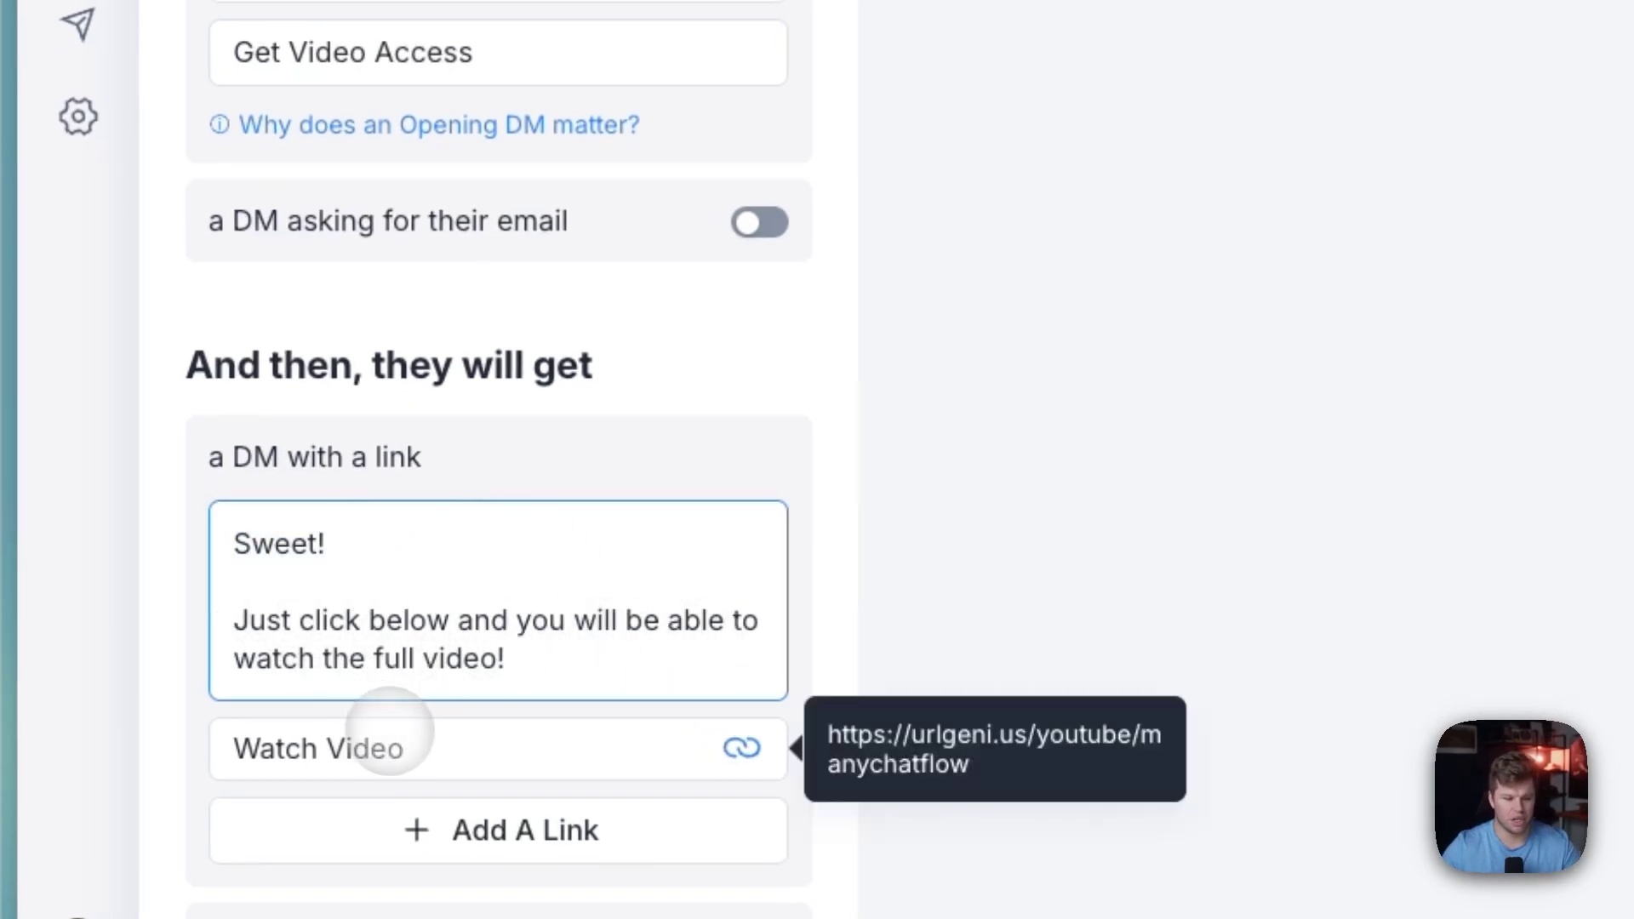
left_click(404, 747)
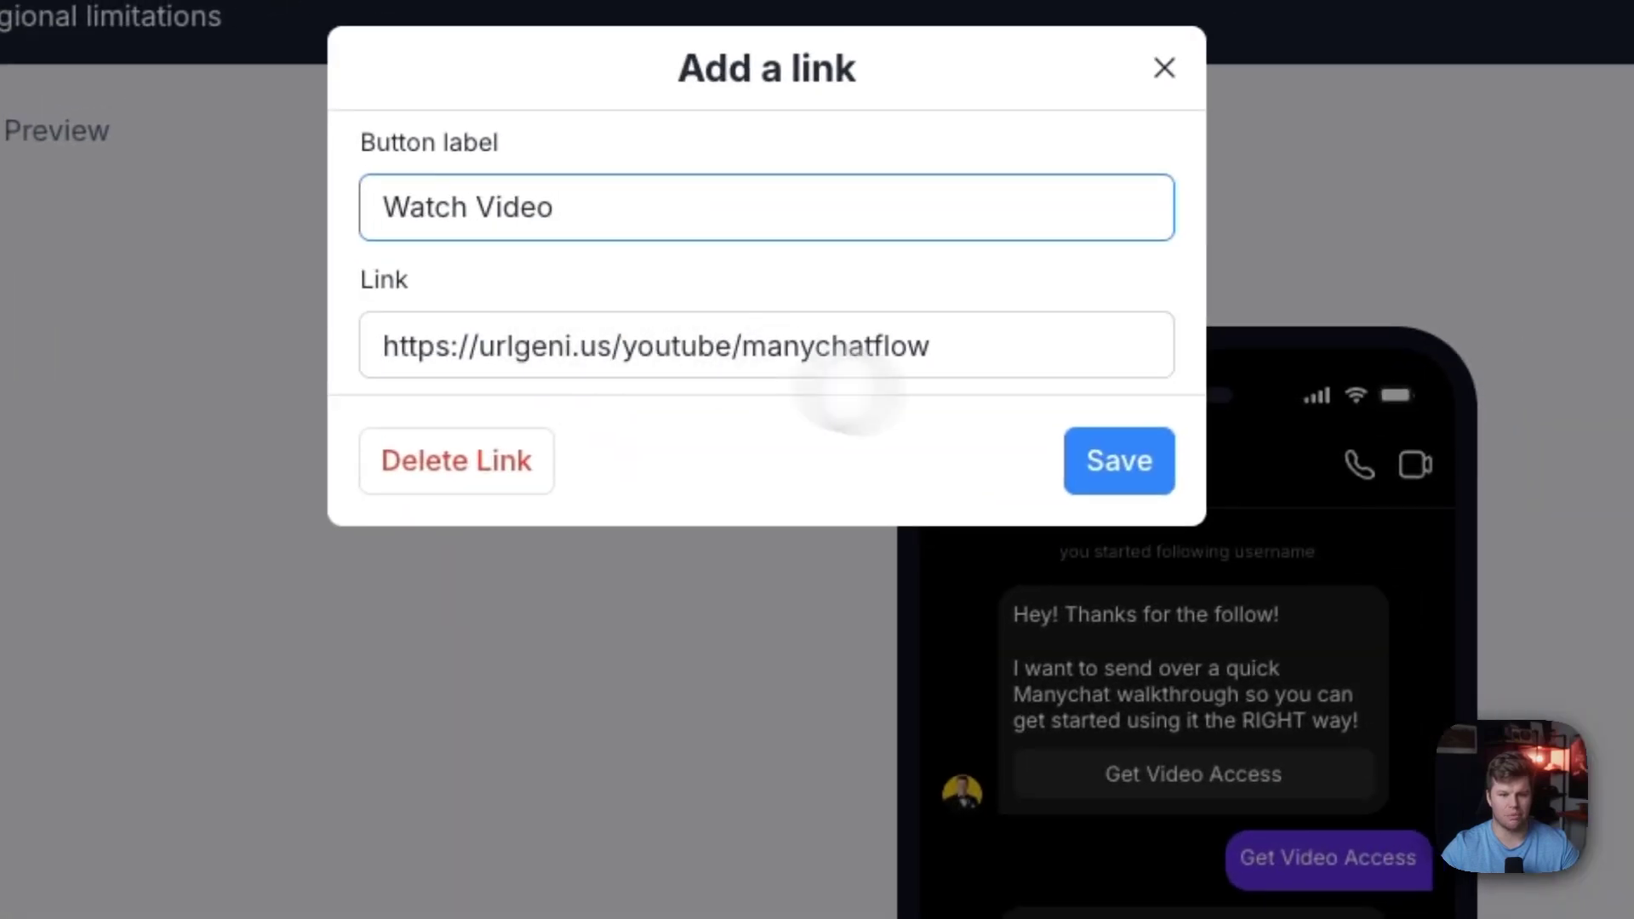
left_click(1106, 460)
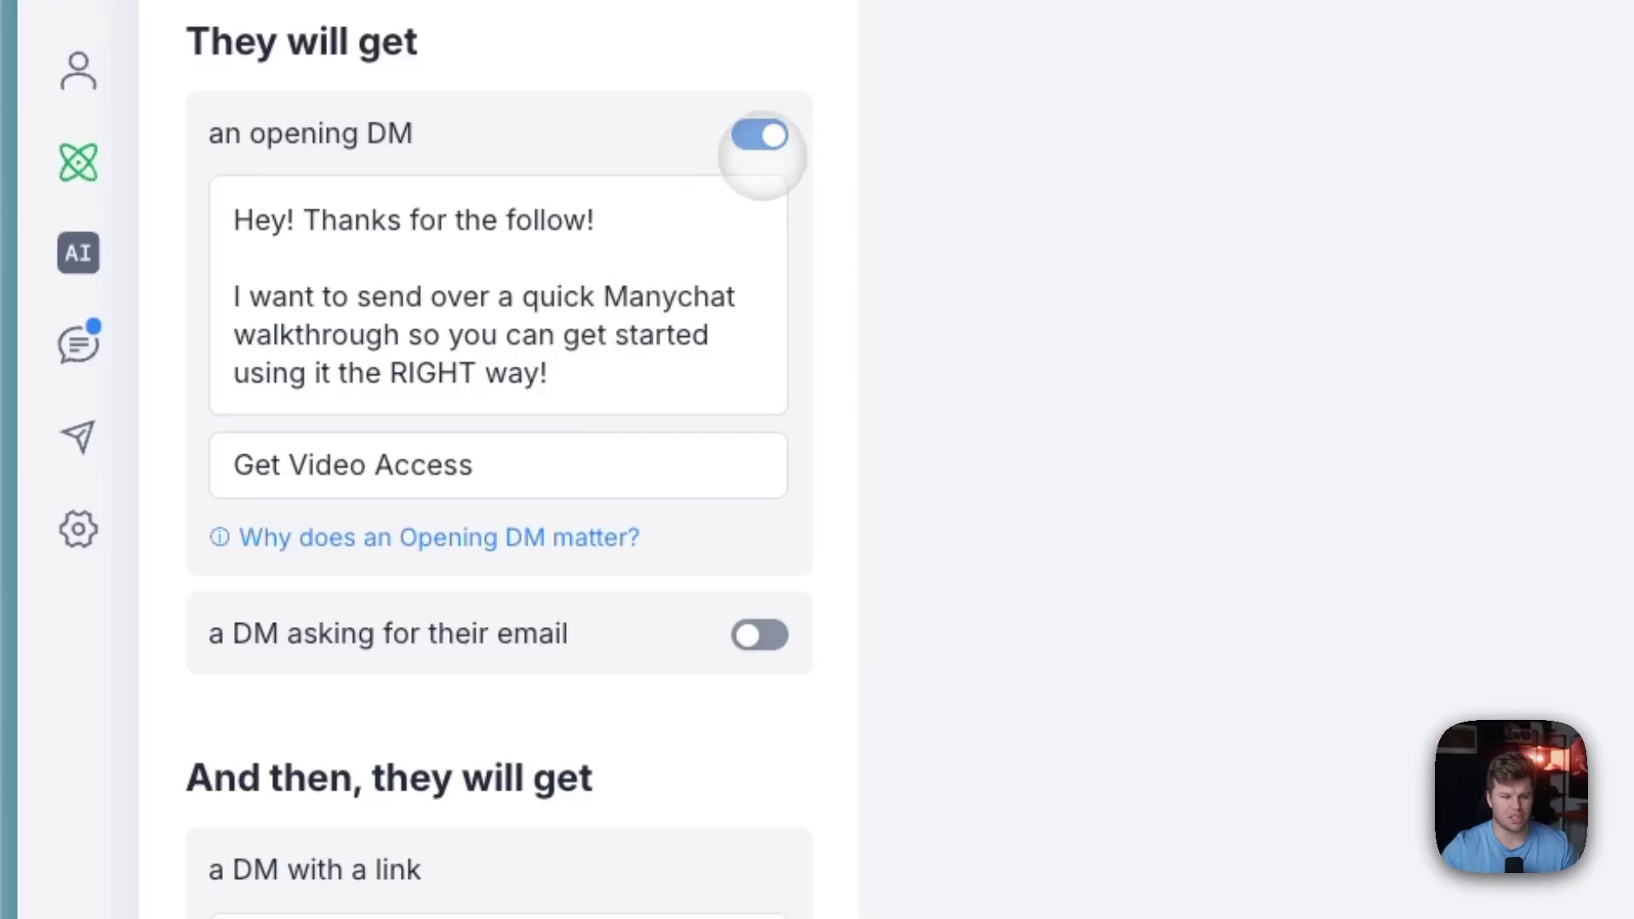
- Toggle the opening DM off and back on, and turn on the email-request DM
left_click(759, 136)
left_click(759, 136)
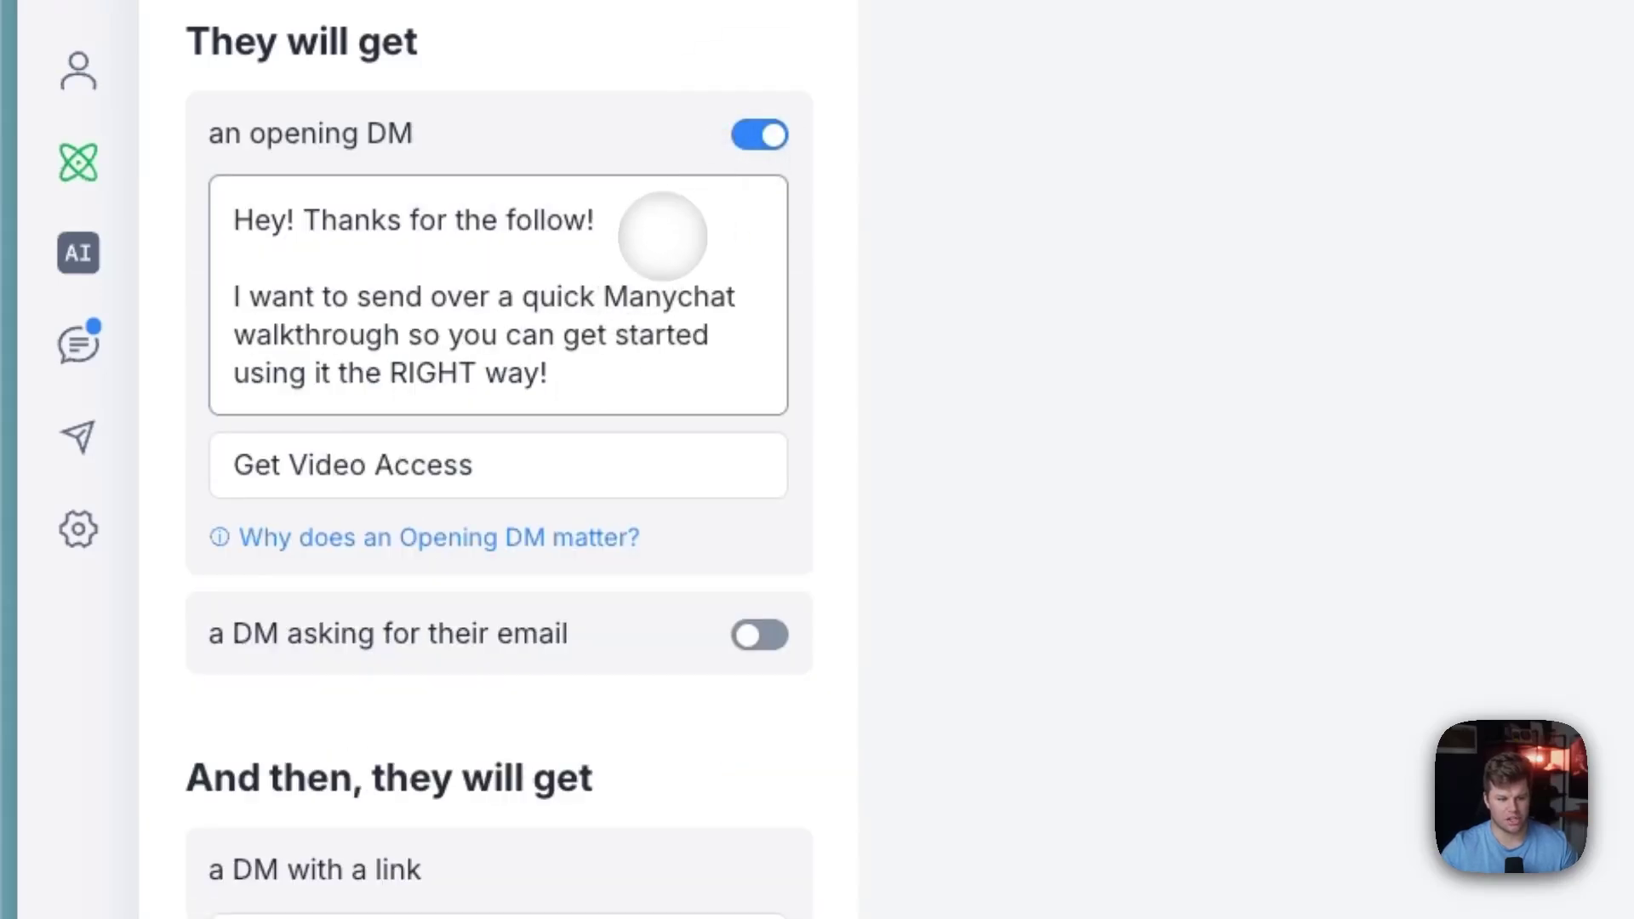
left_click(755, 635)
- Select most of the email request message text, then switch the email-request DM back off
scroll(724, 717, "down", 6)
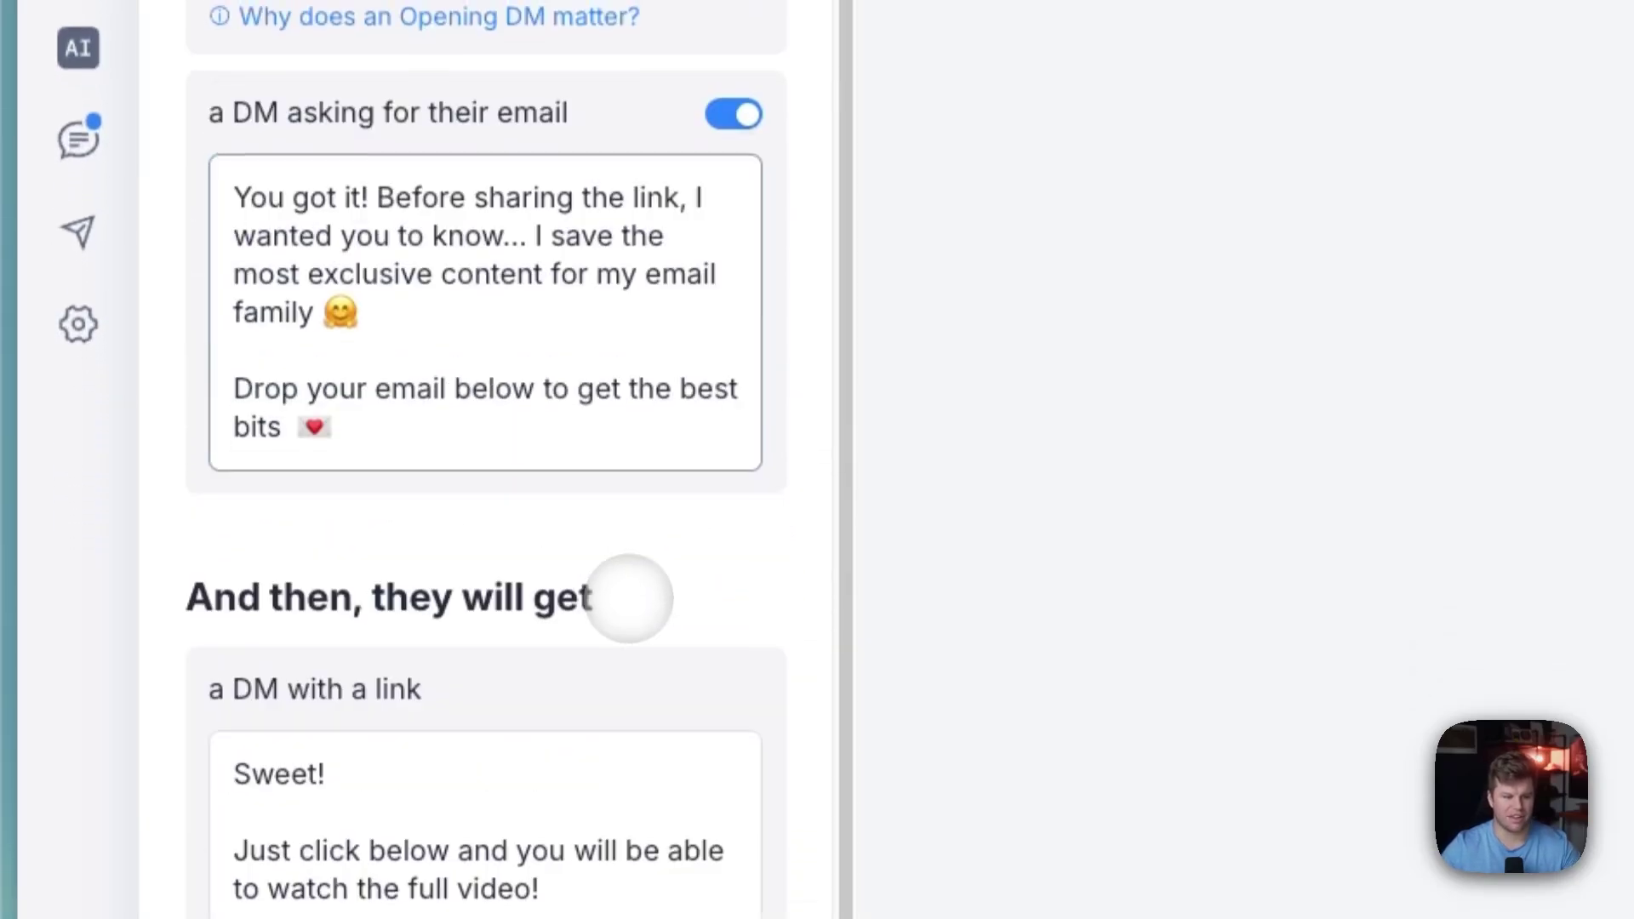
left_click(583, 415)
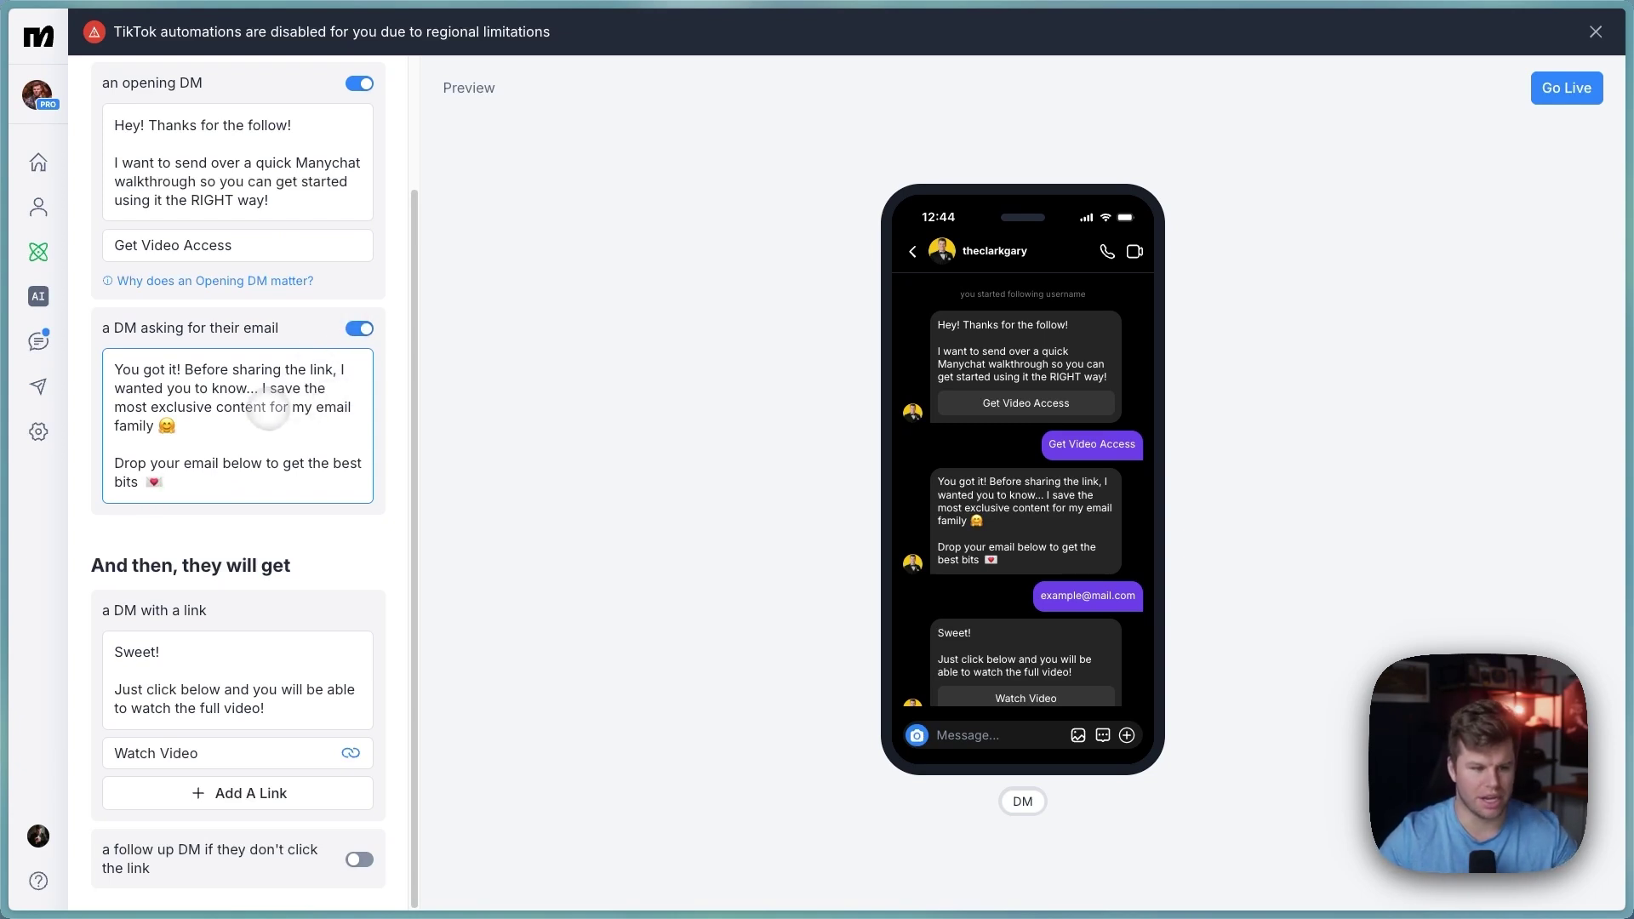
left_click_drag(166, 482, 125, 387)
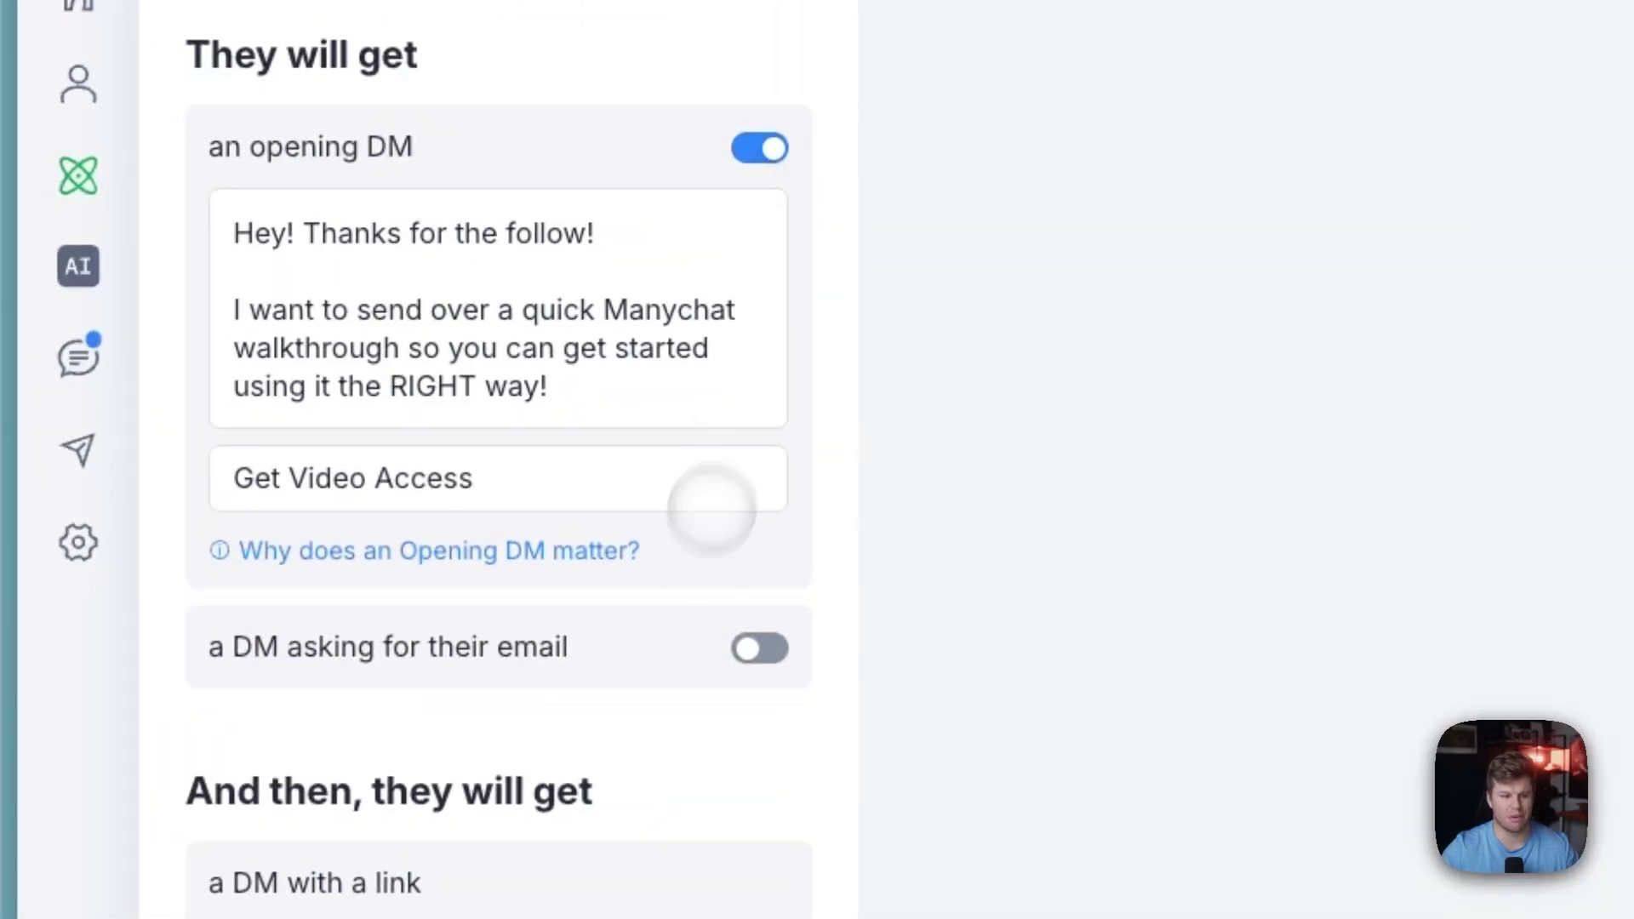
left_click(759, 647)
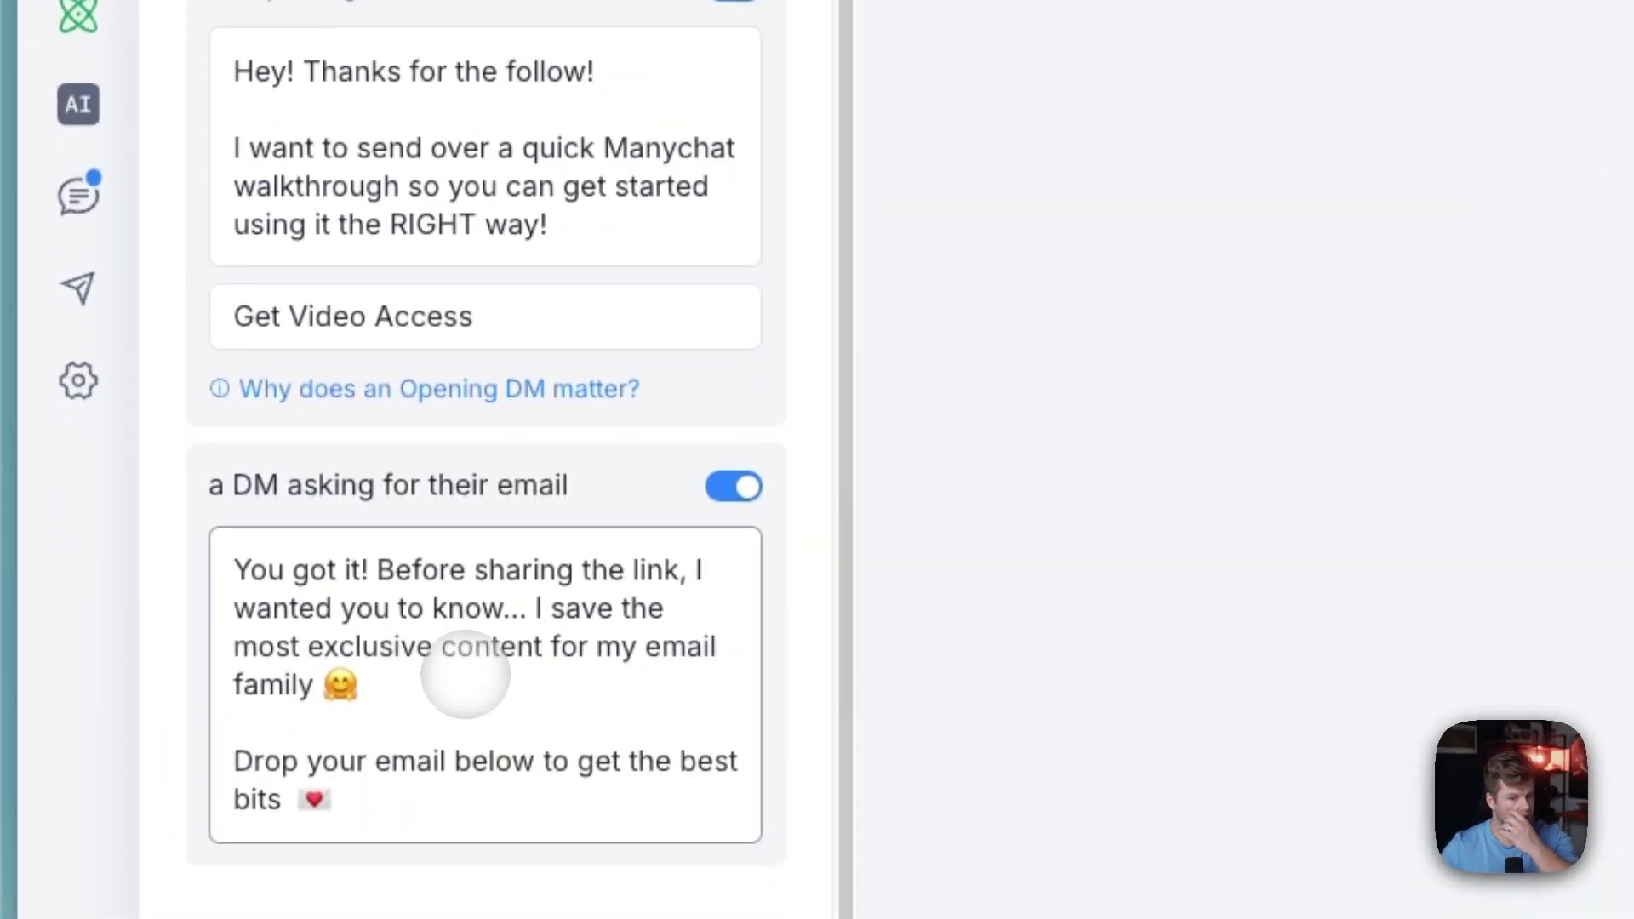
scroll(465, 675, "down", 4)
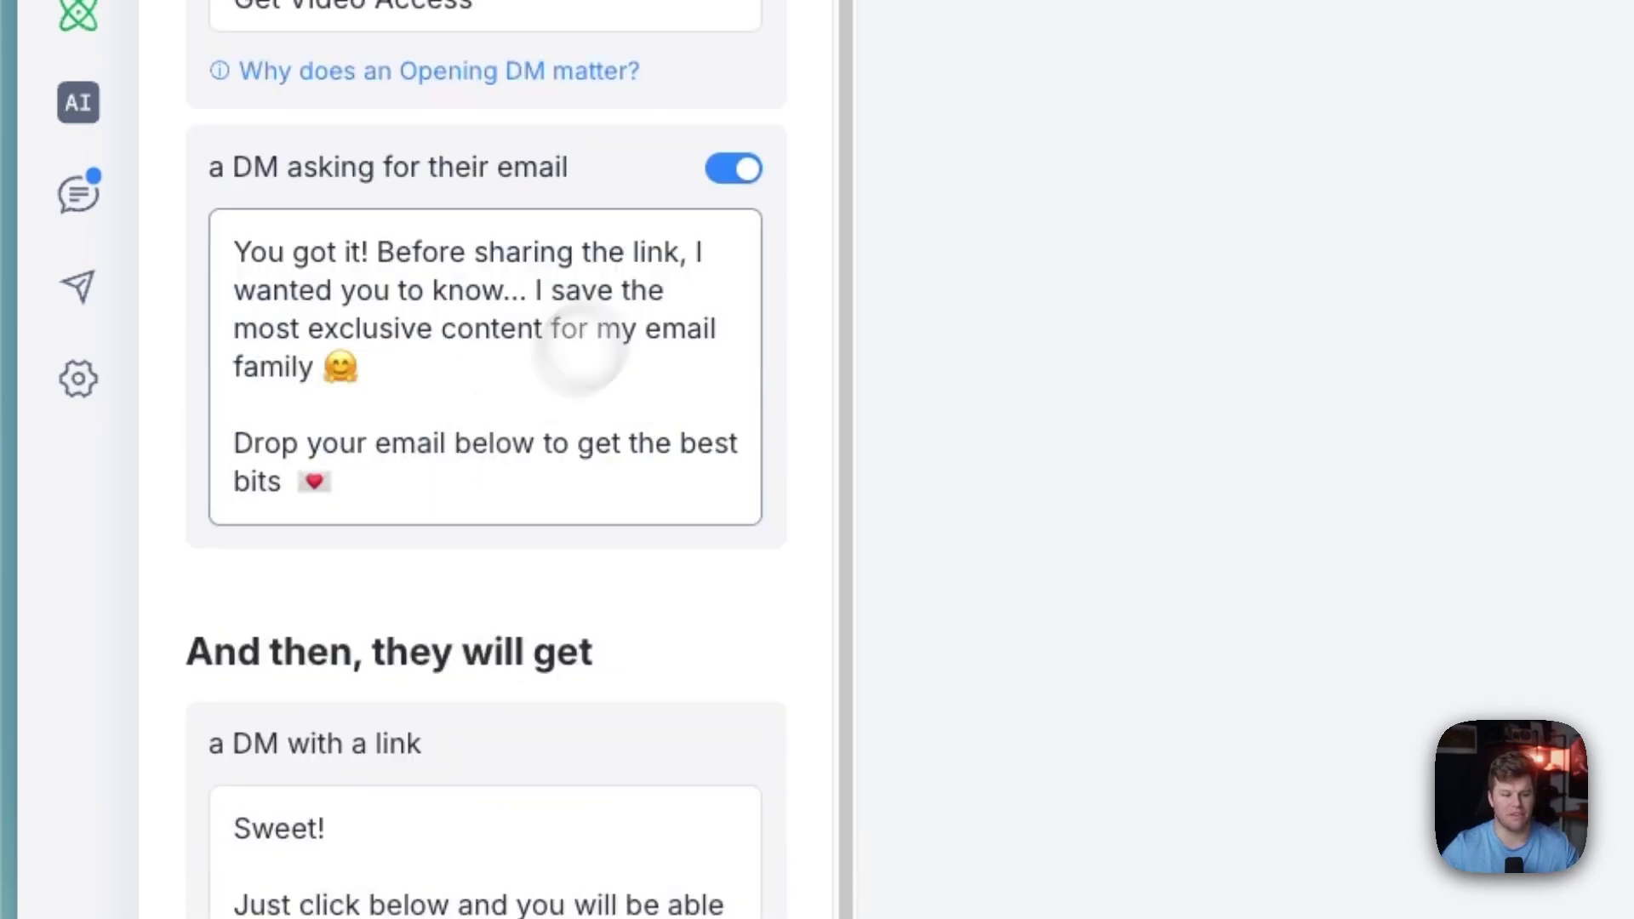
left_click(740, 169)
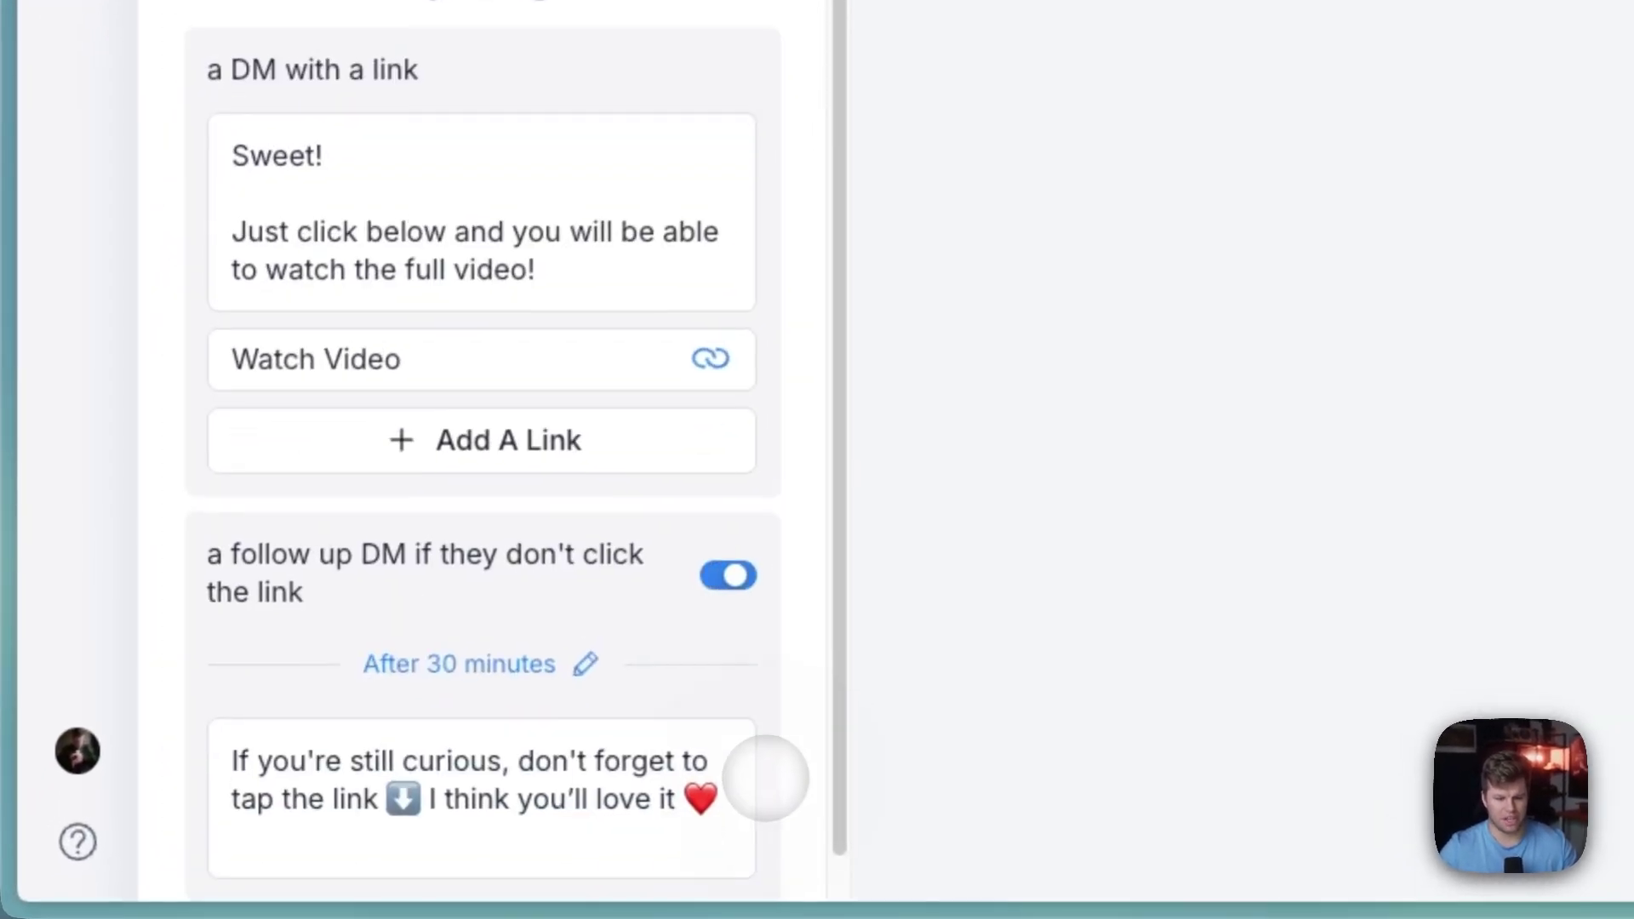
- Confirm the follow-up DM sends After 30 minutes and type 'If you want to get your Manychat up and running in the next 24 hours. Just click the…'
scroll(647, 477, "down", 1)
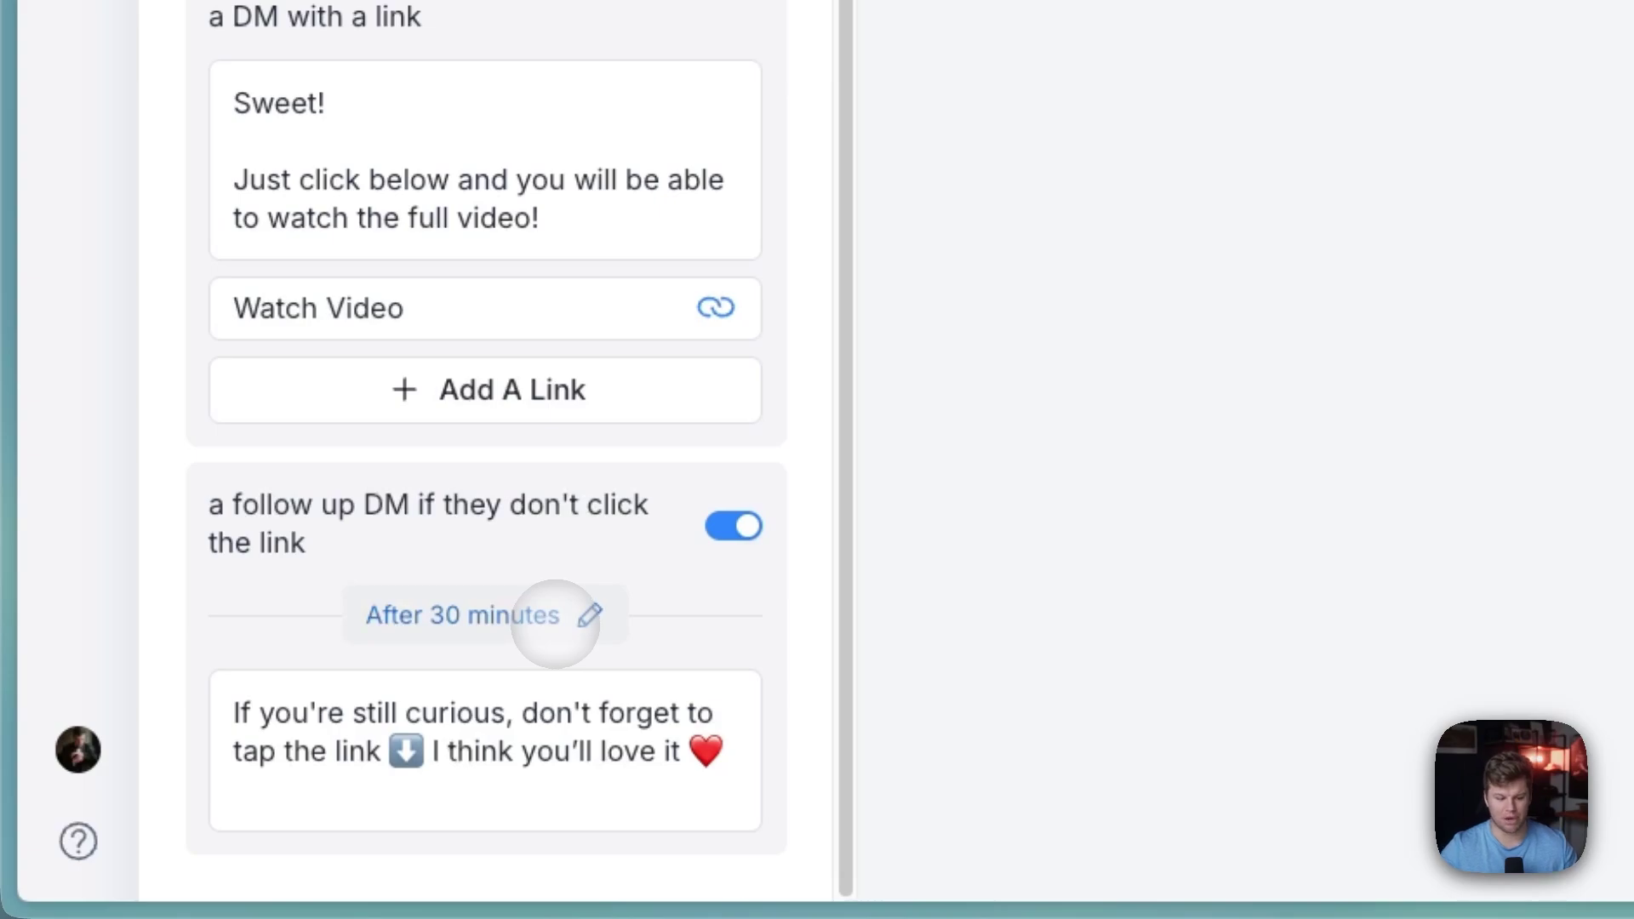
left_click(555, 624)
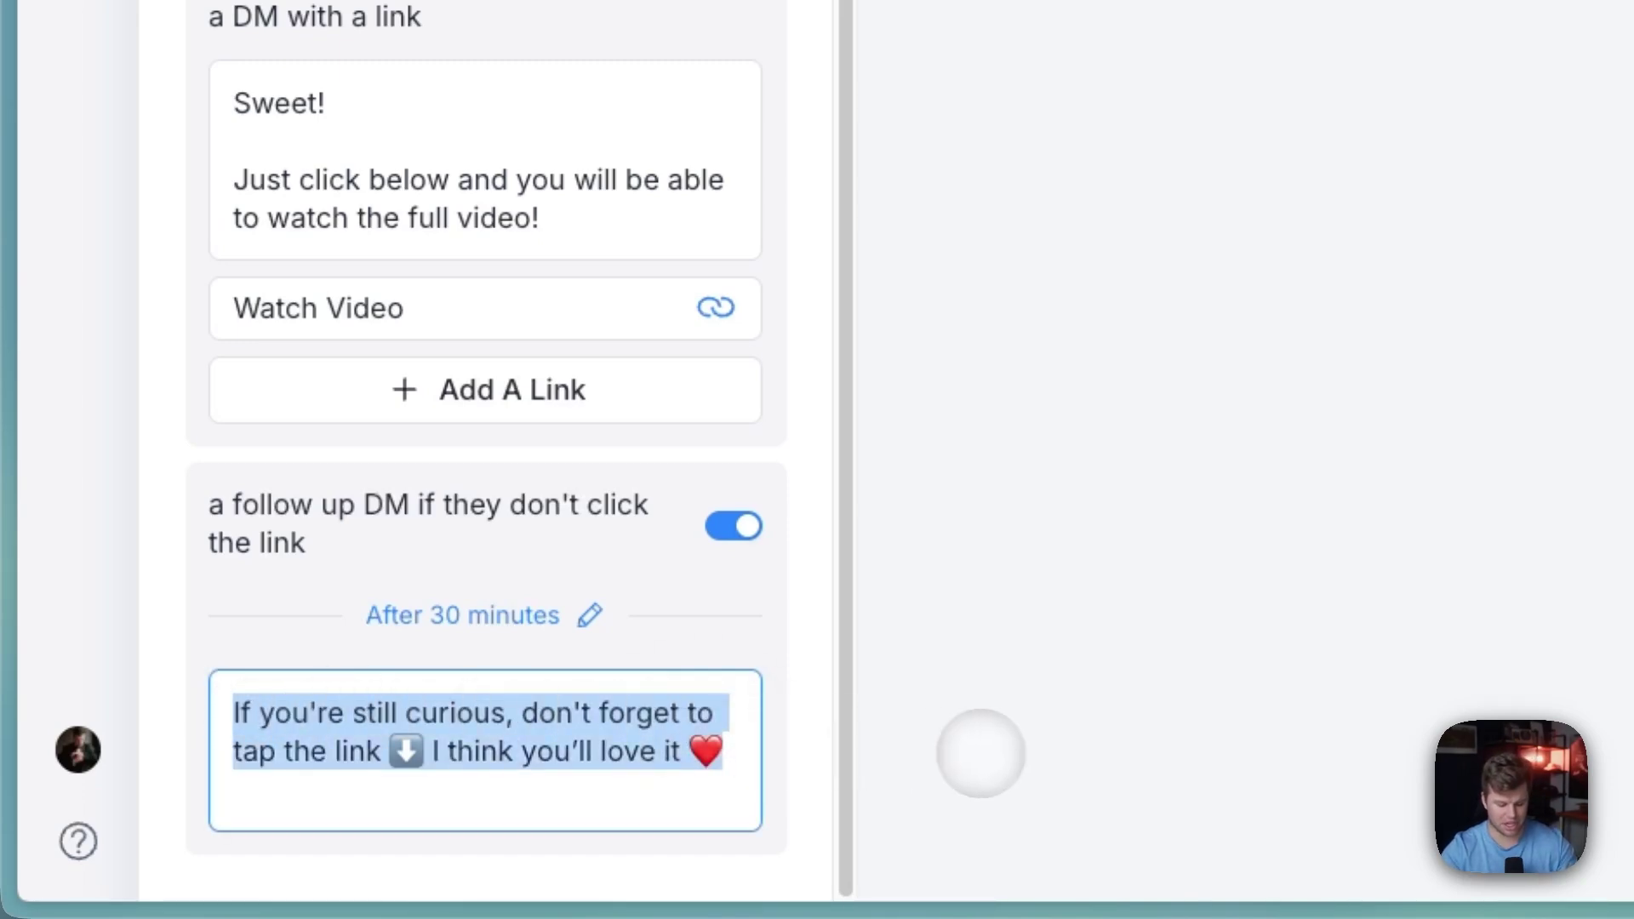
type("If you wan")
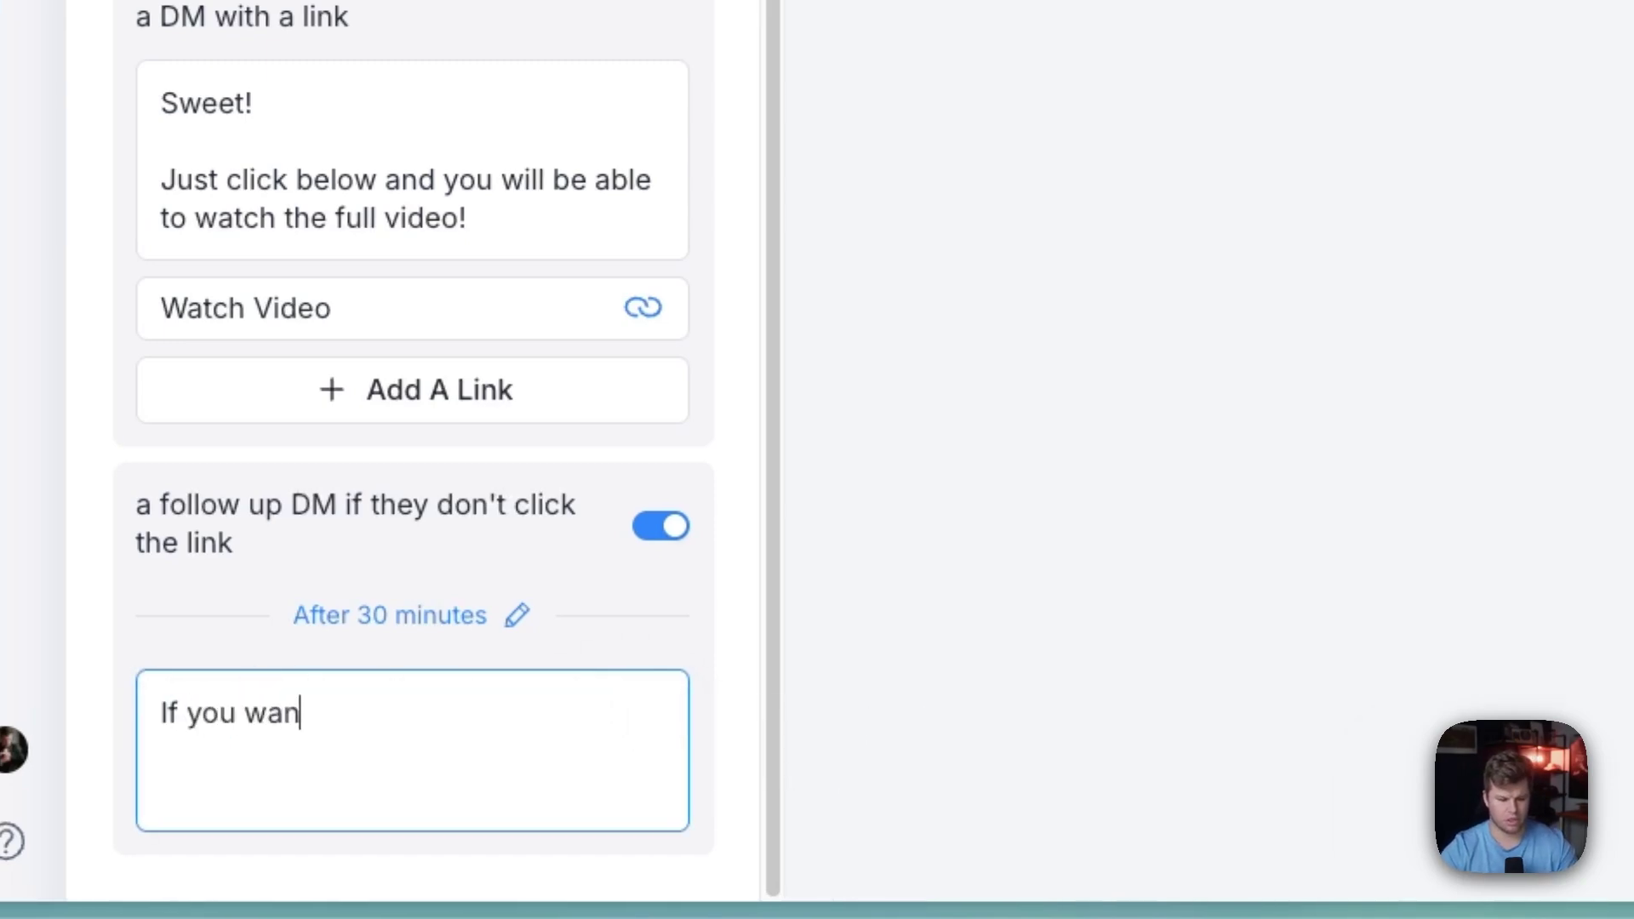
type("t to get your ")
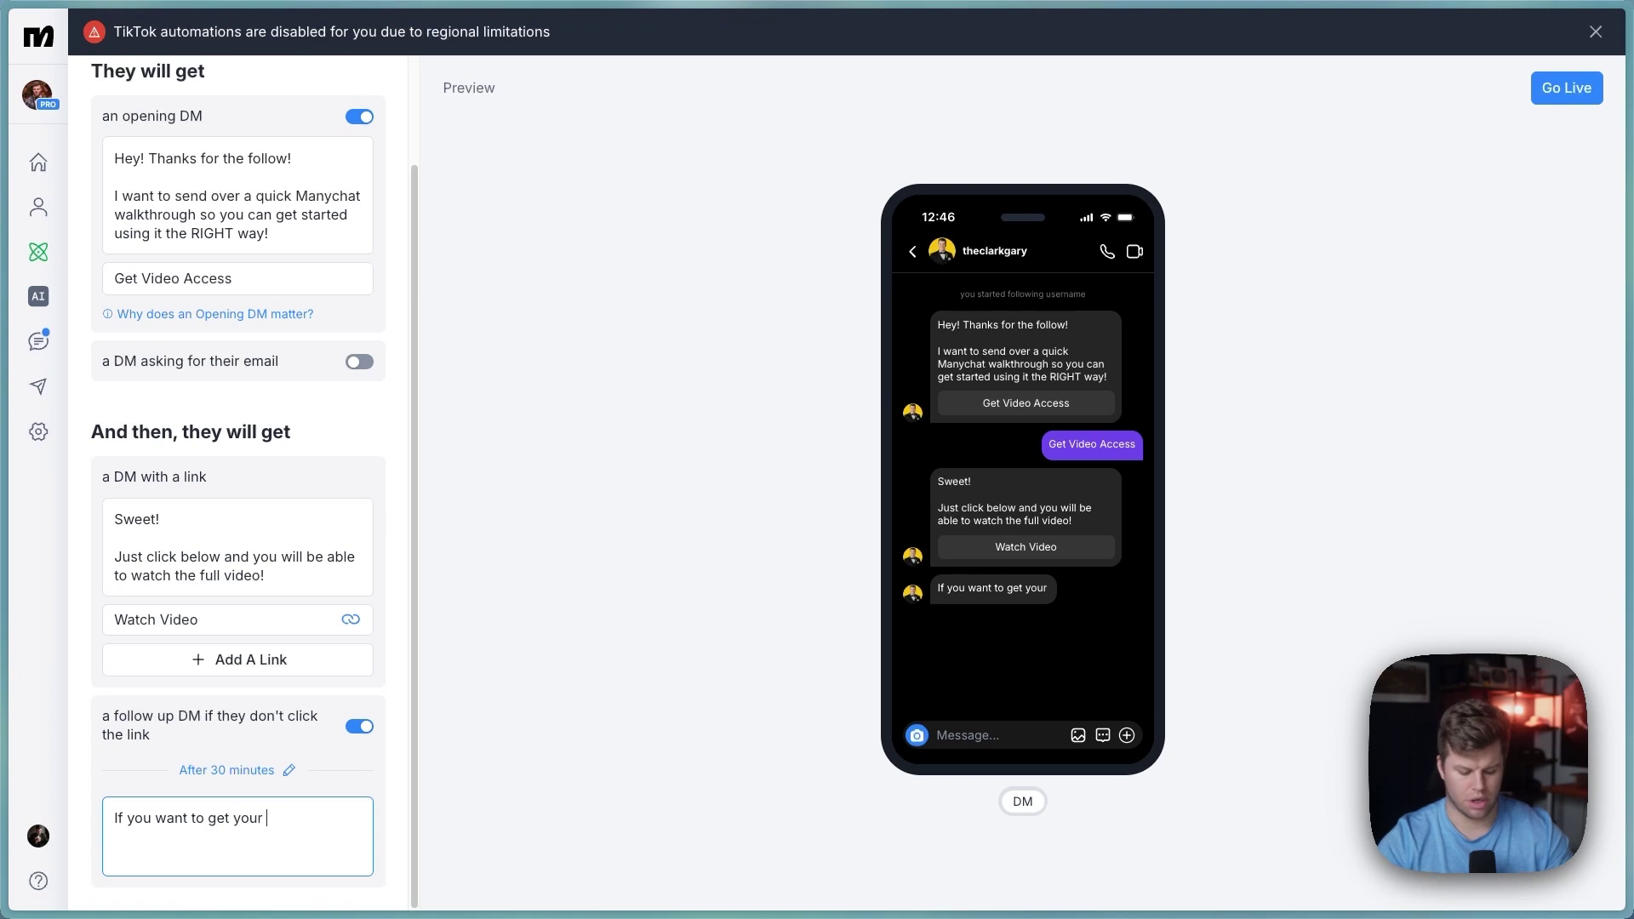
type("Manychat up ")
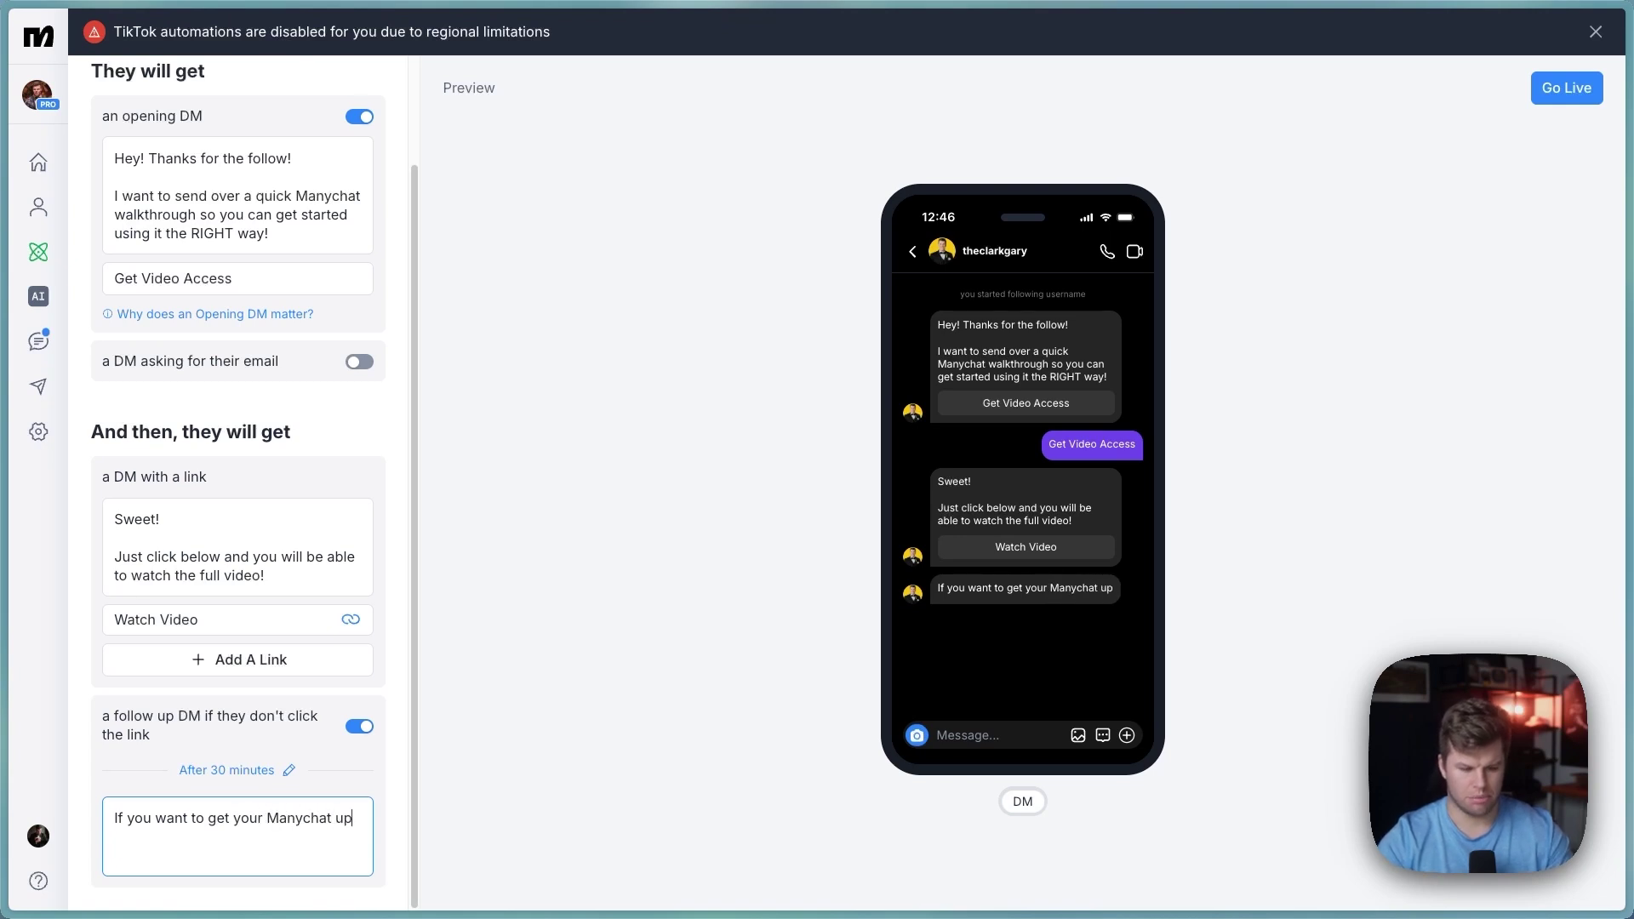
type("and running in the ")
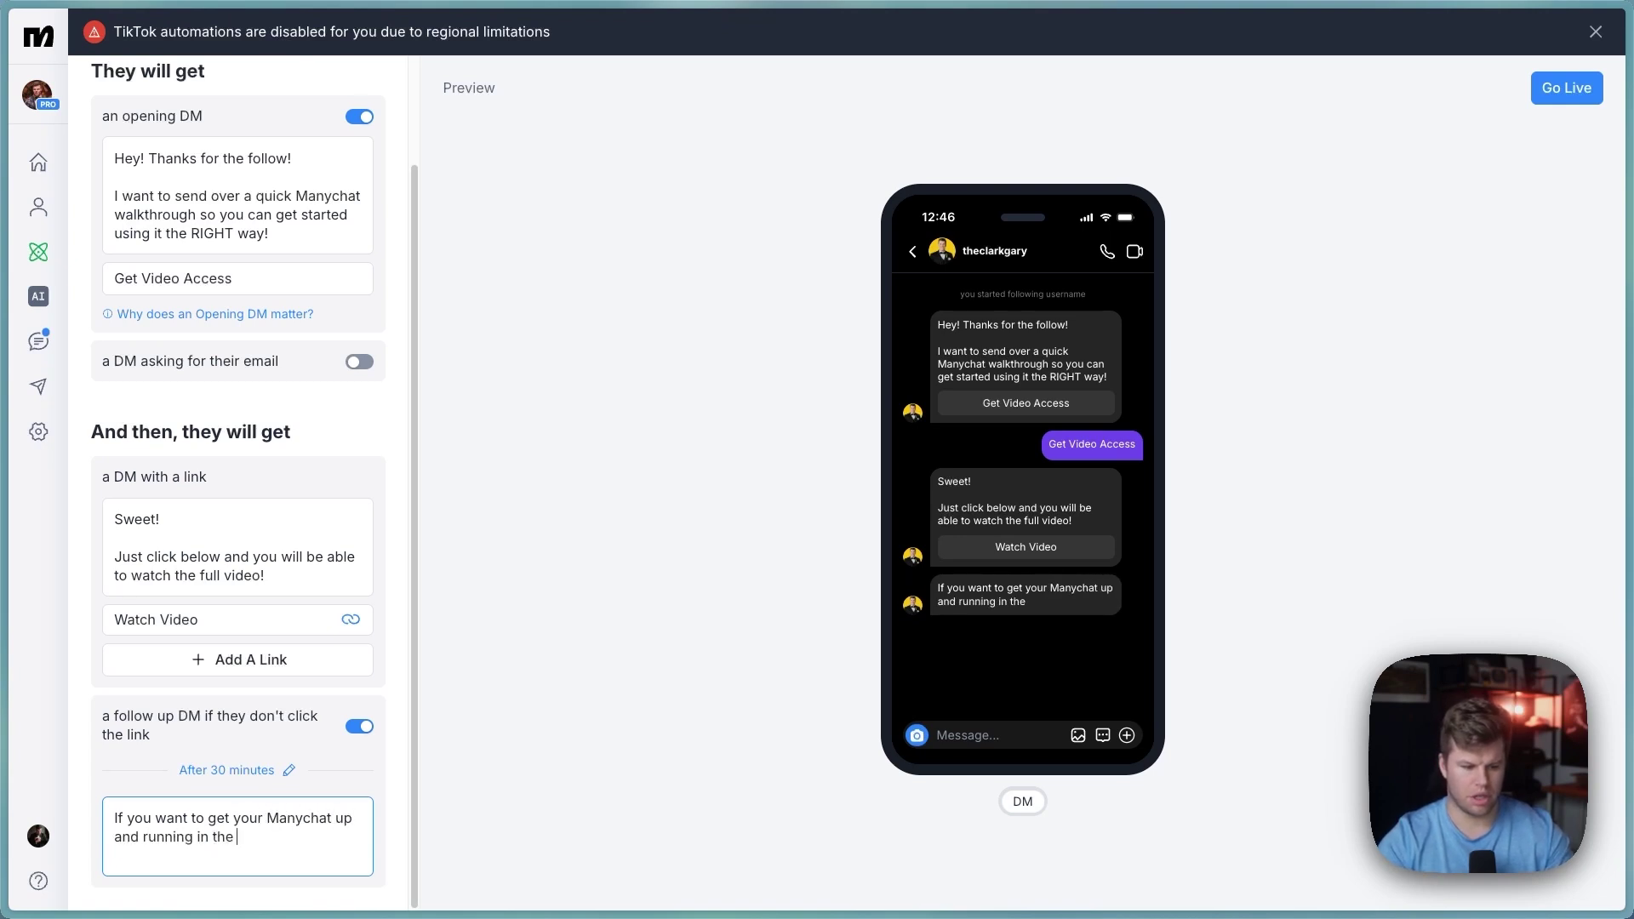
type("next 24 ")
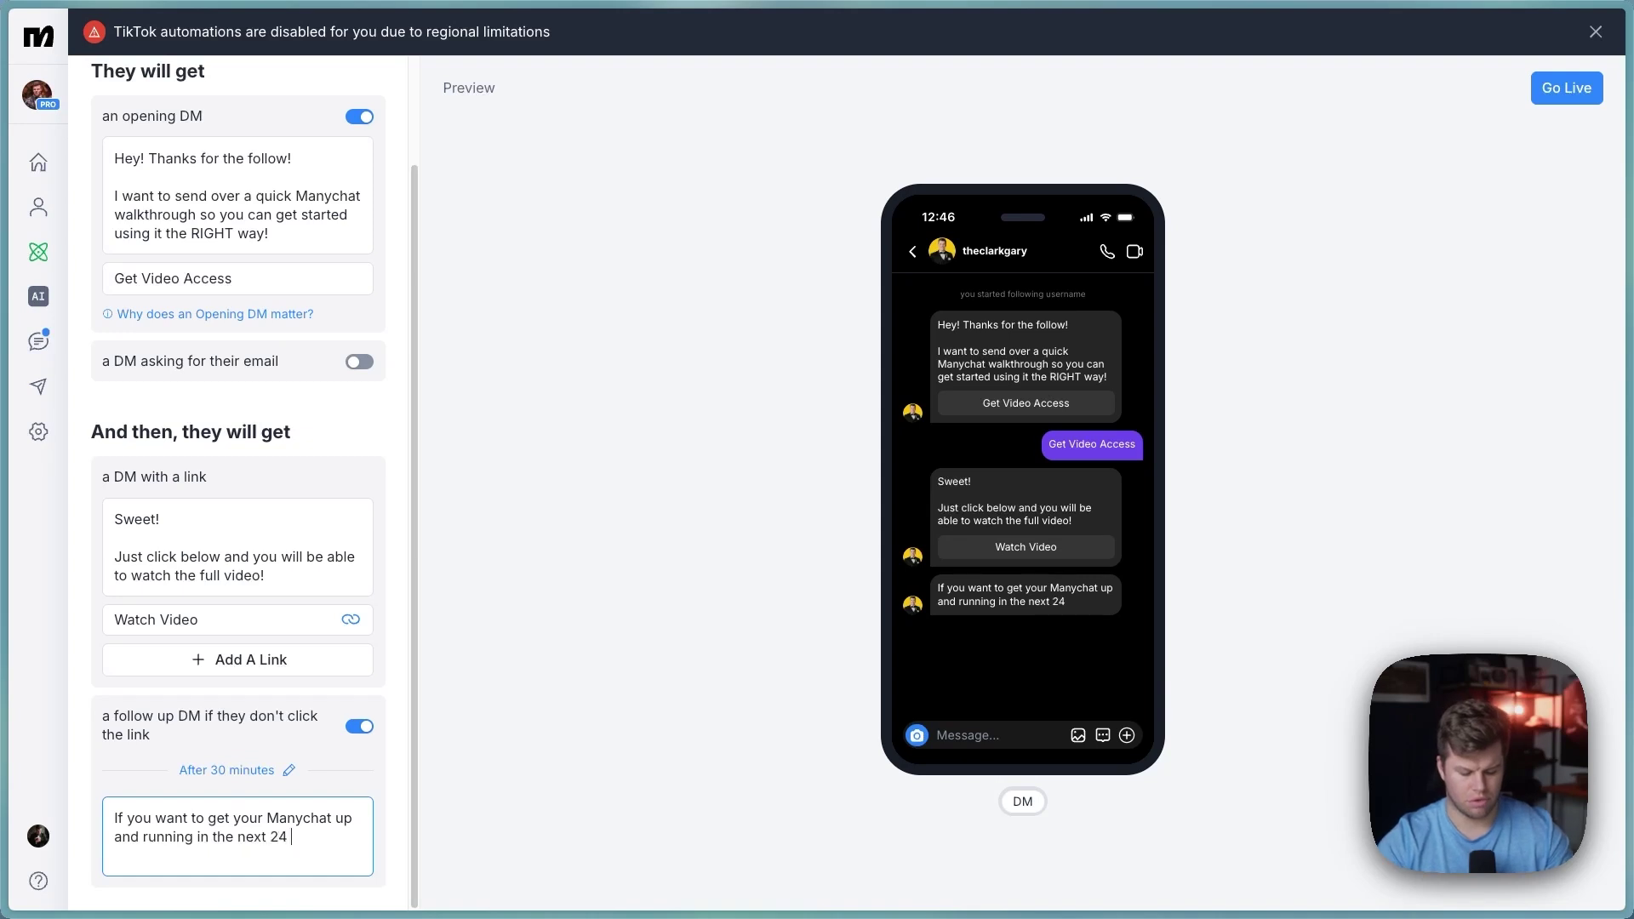
type("hours. Just")
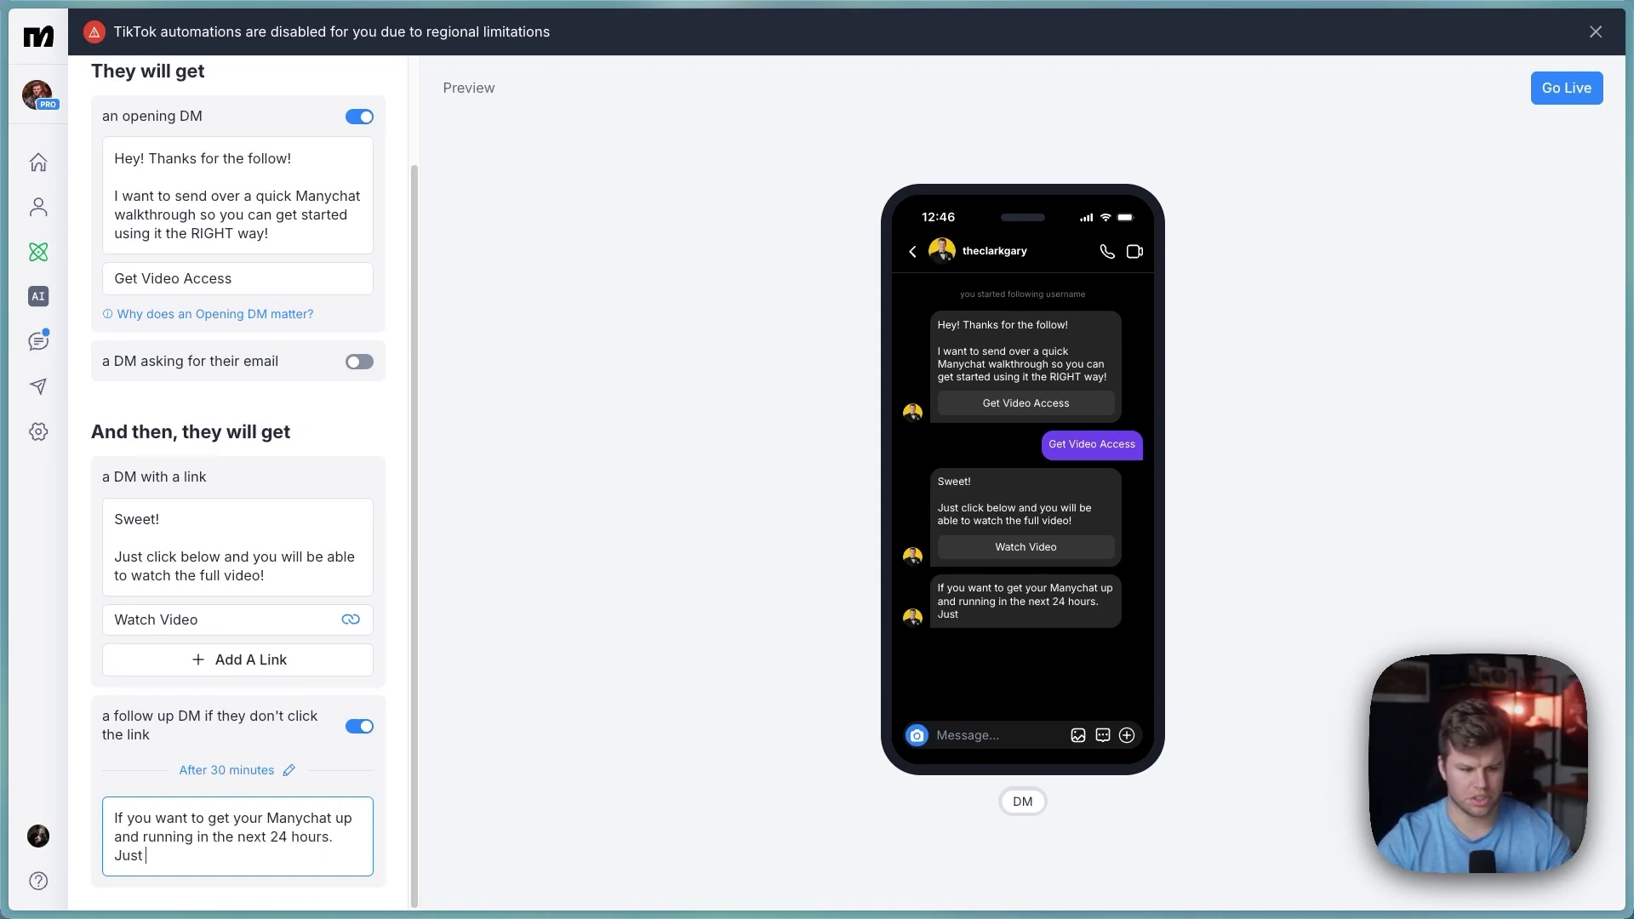
type(" click the lin")
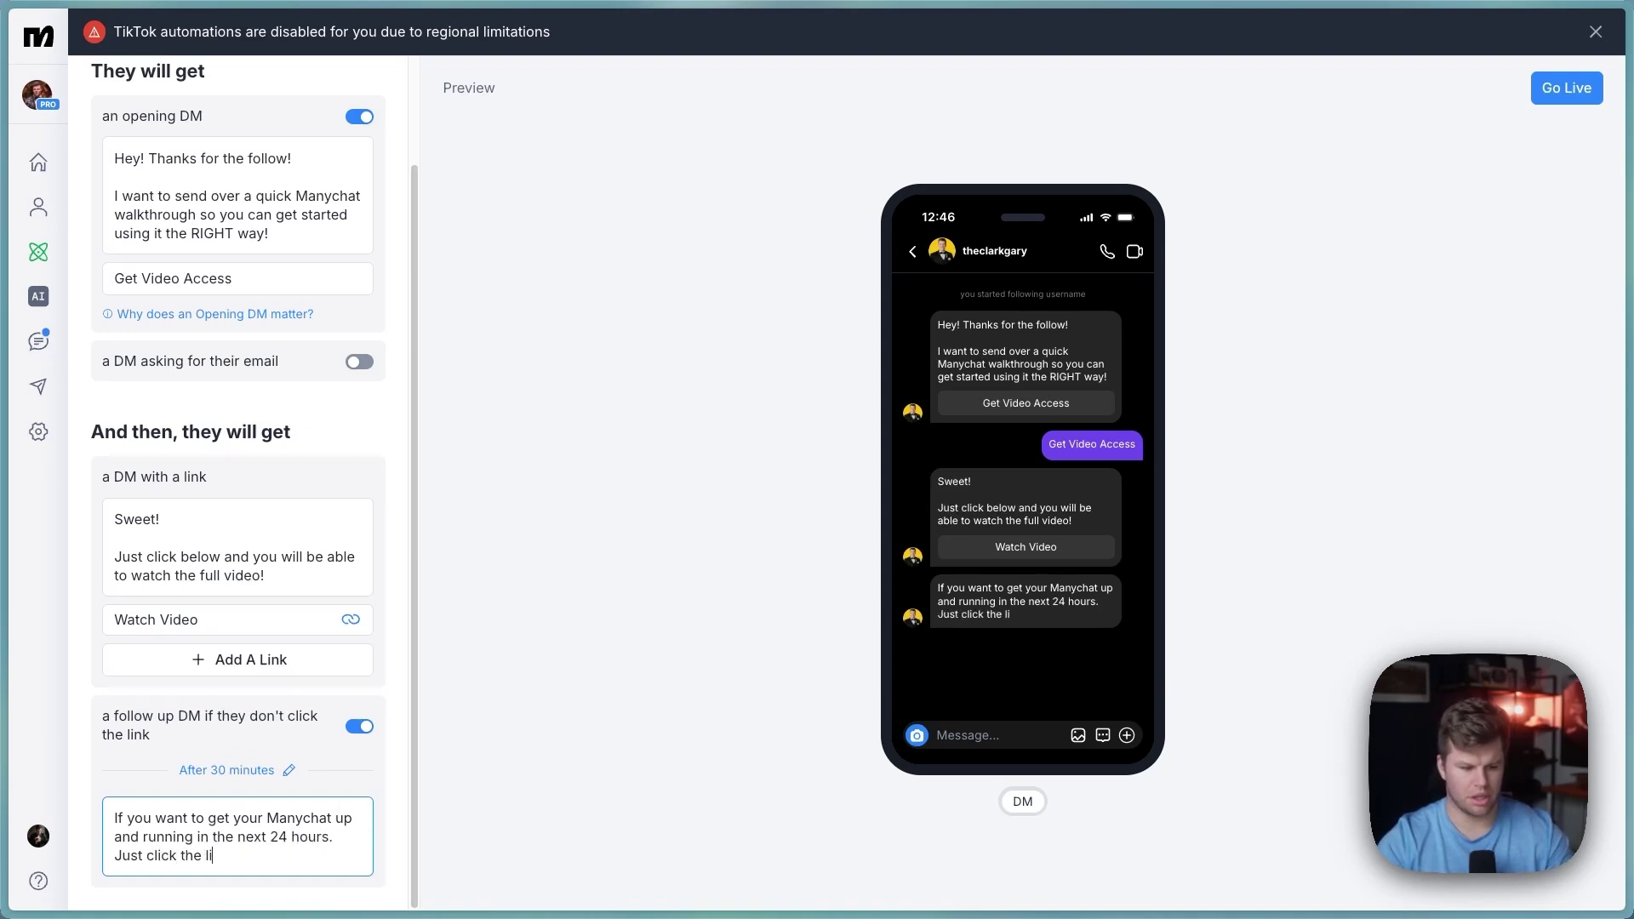
type("k above!")
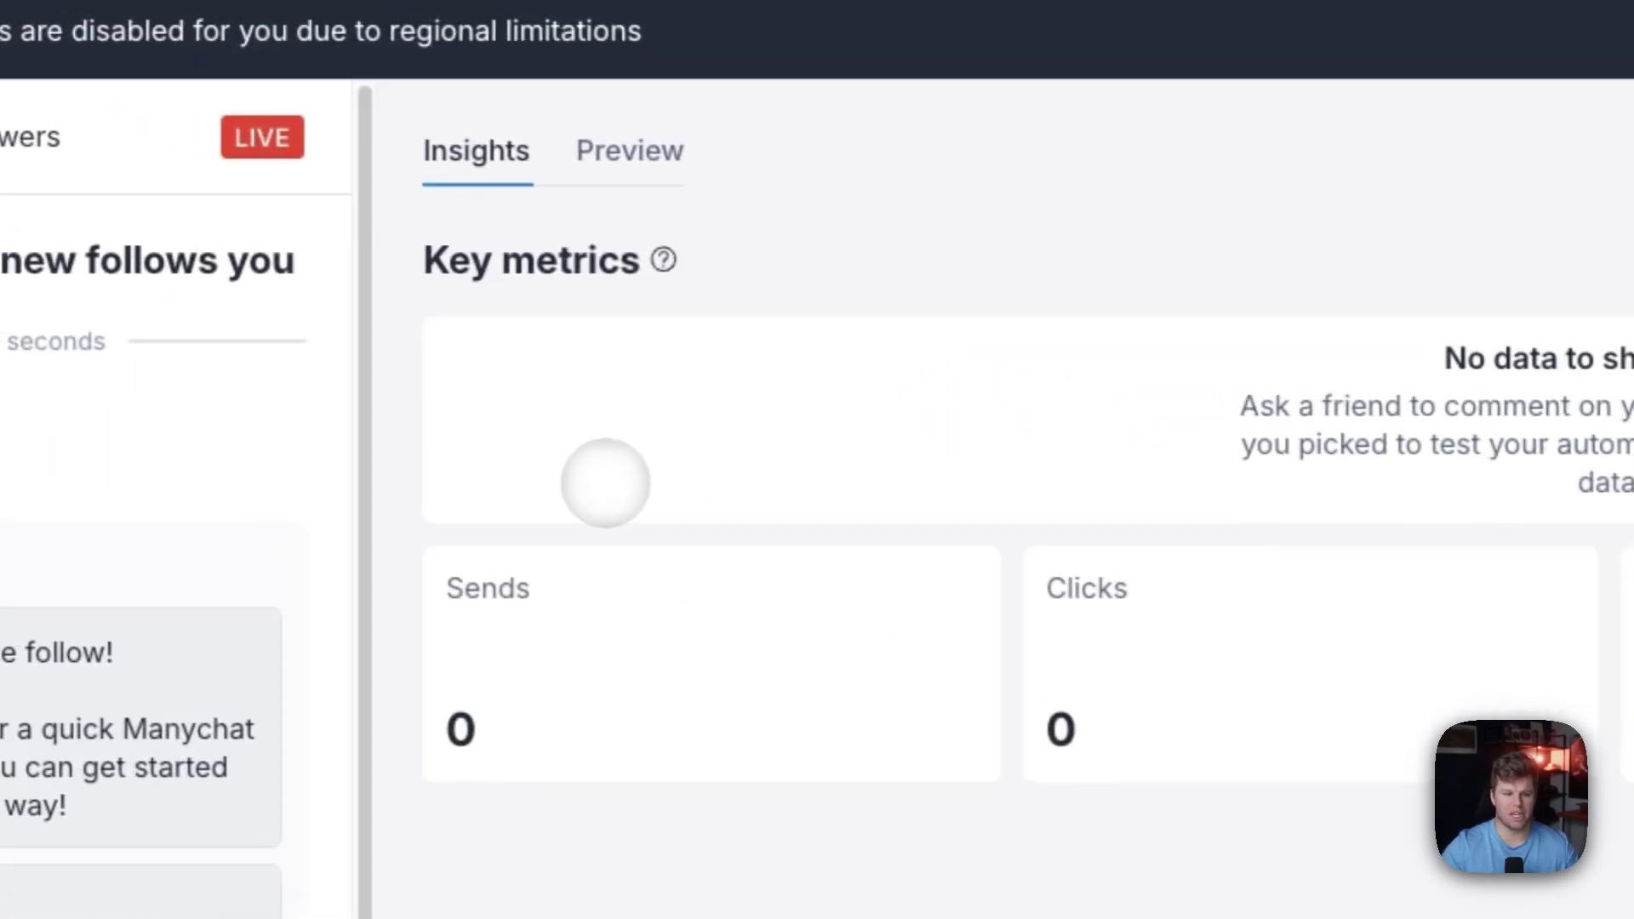
- View the live automation's phone preview, then reopen 'Say hi to new followers' from Automations
left_click(631, 152)
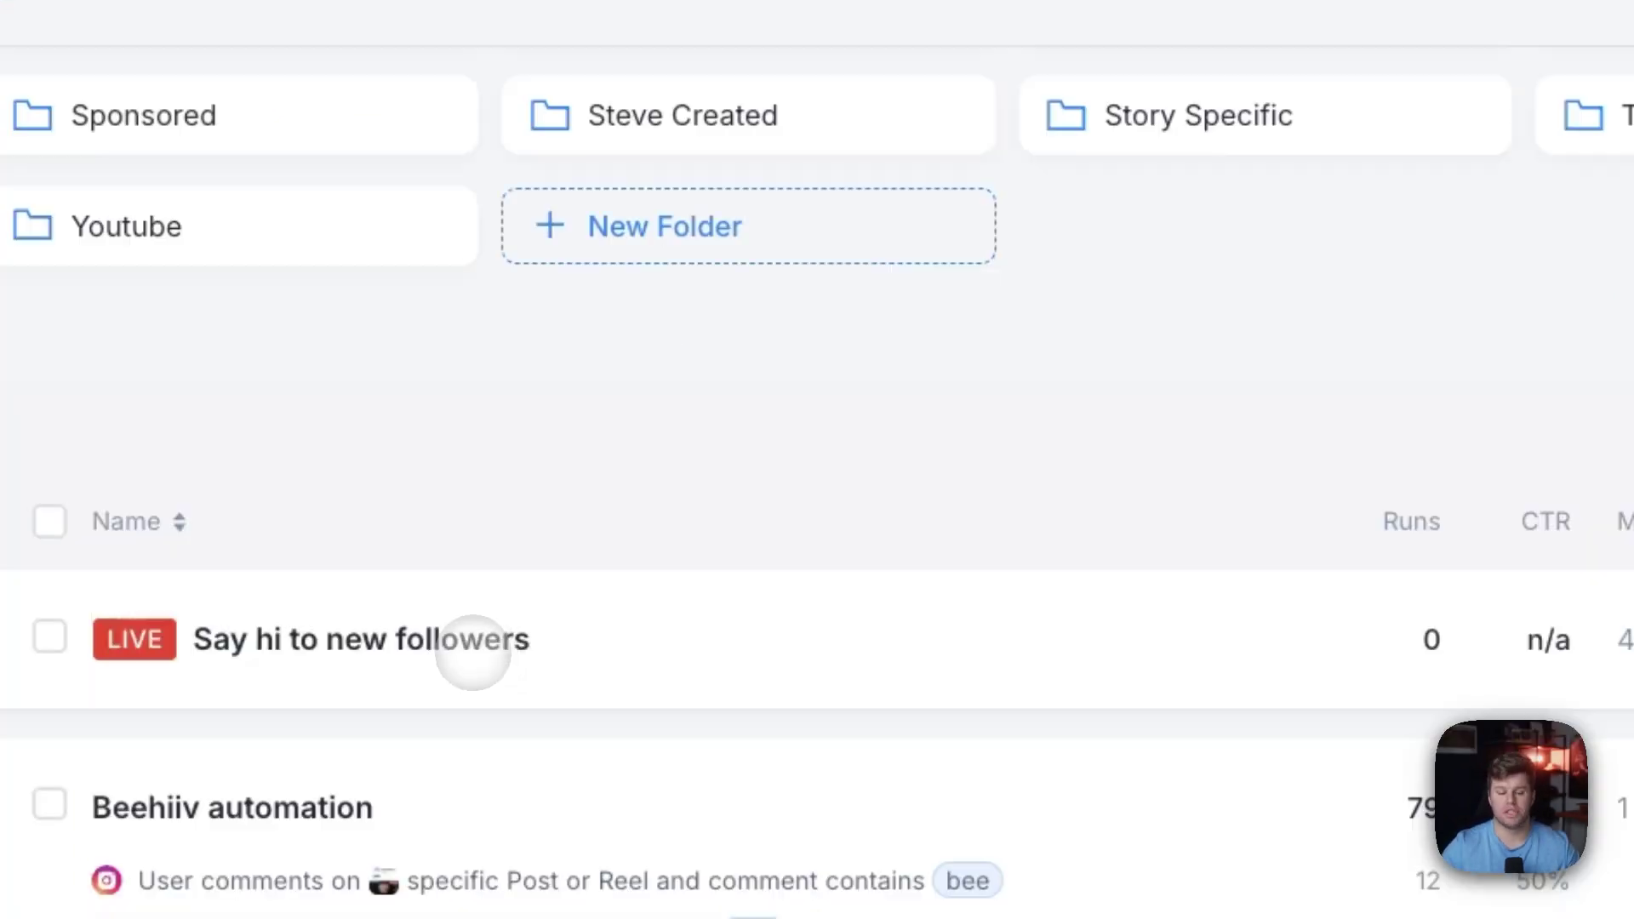
left_click(473, 652)
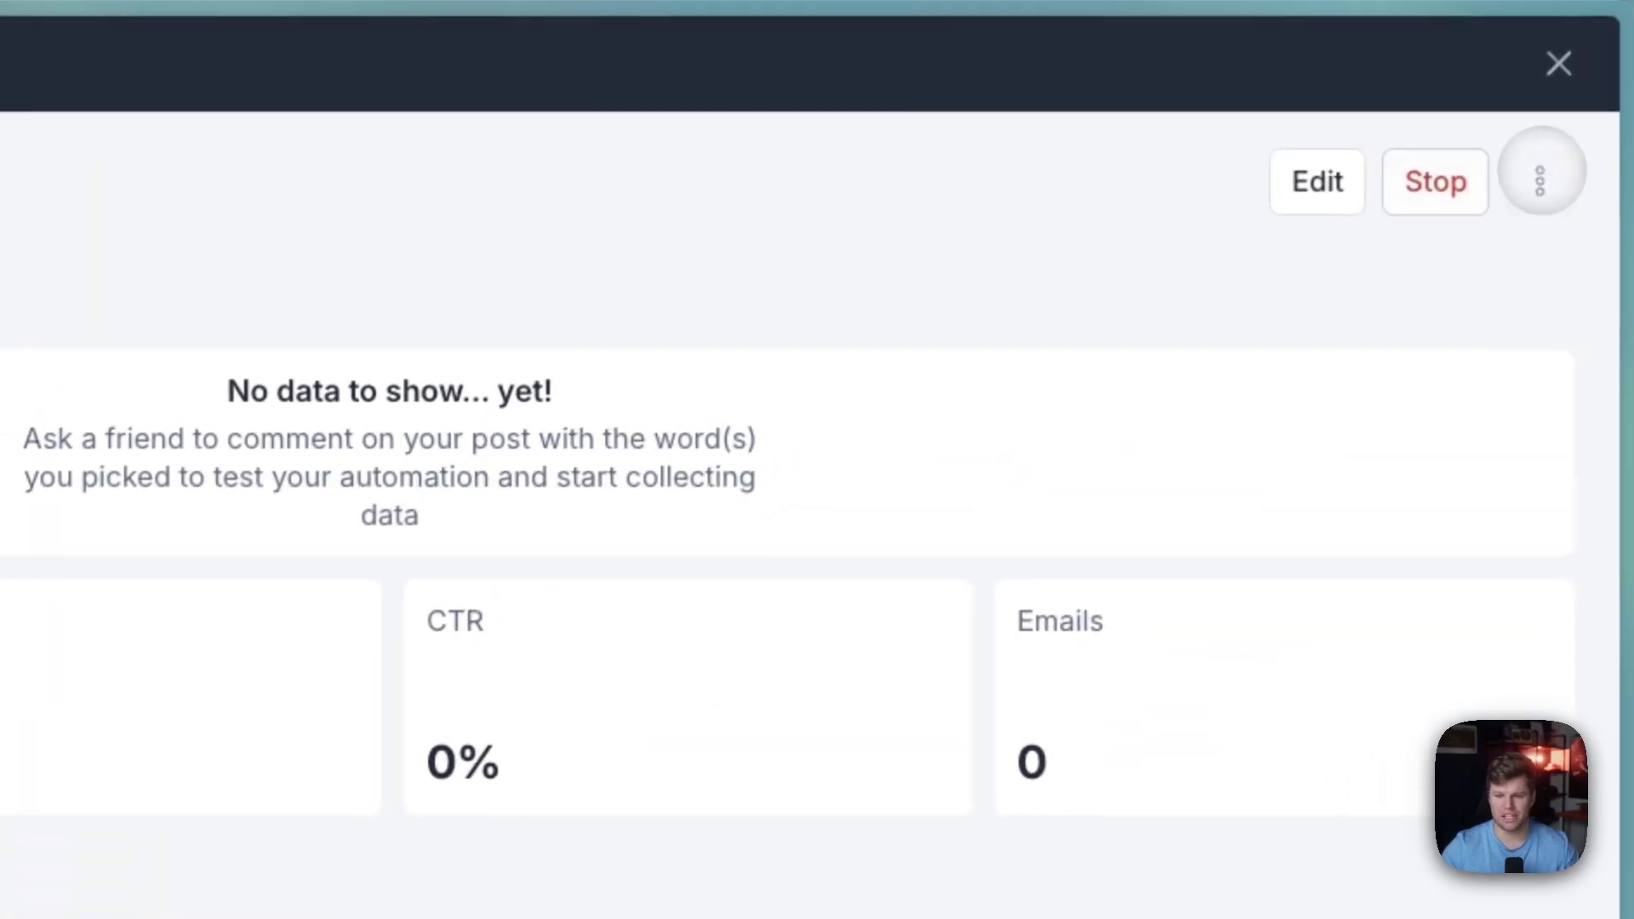
- Move 'Say hi to new followers' to Flow Builder from its options menu and confirm the switch
left_click(1540, 175)
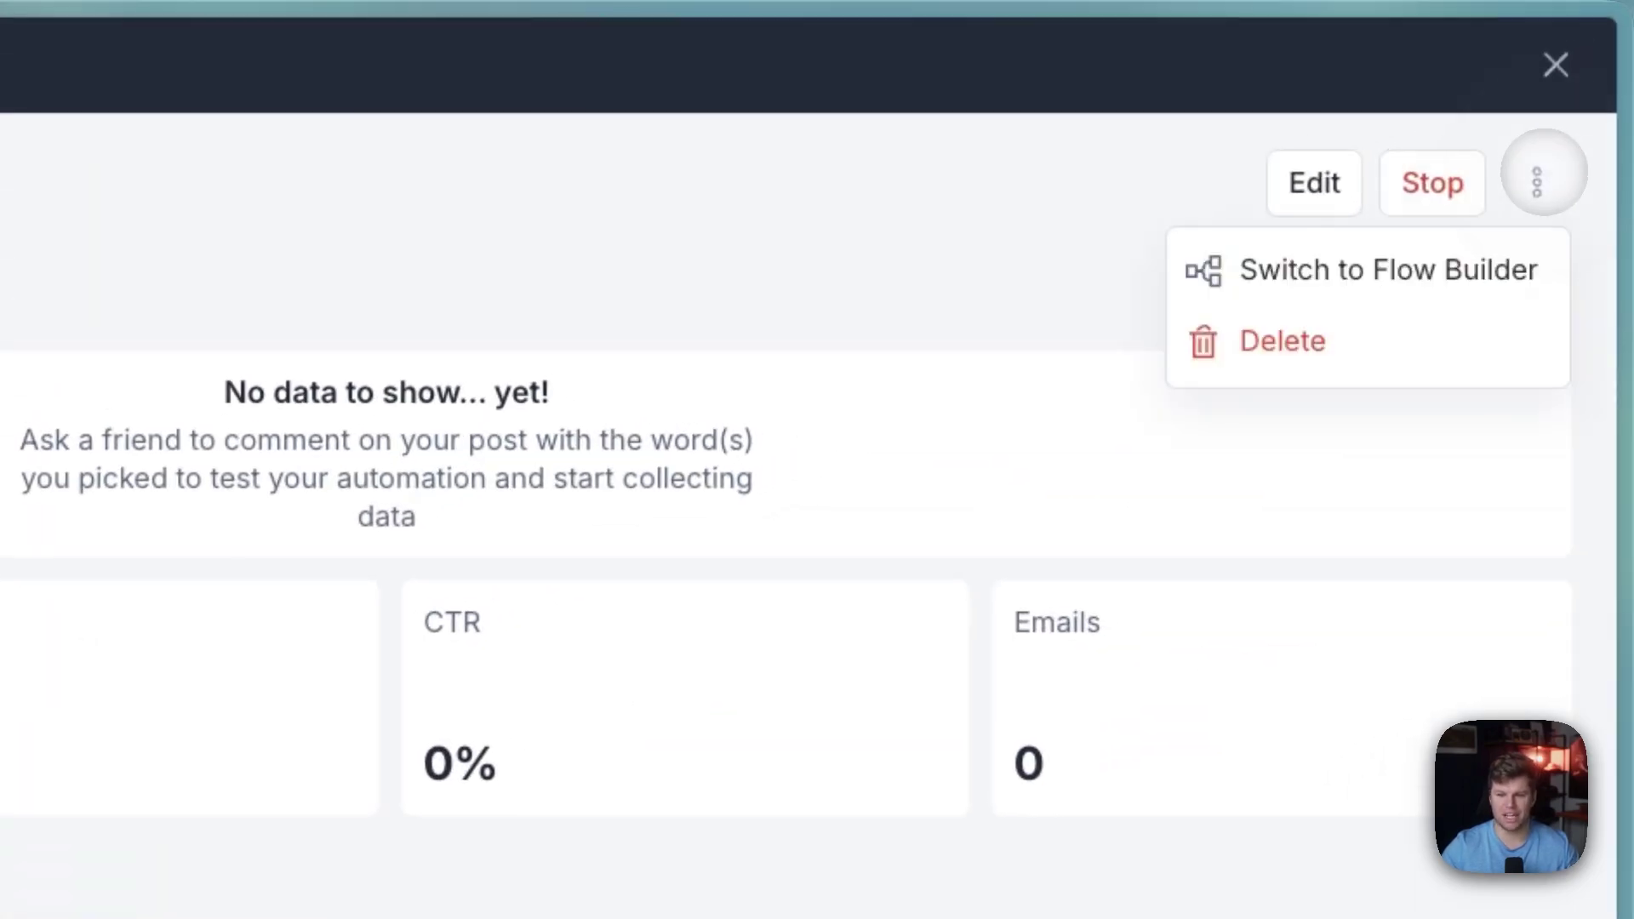
left_click(1447, 270)
left_click(238, 442)
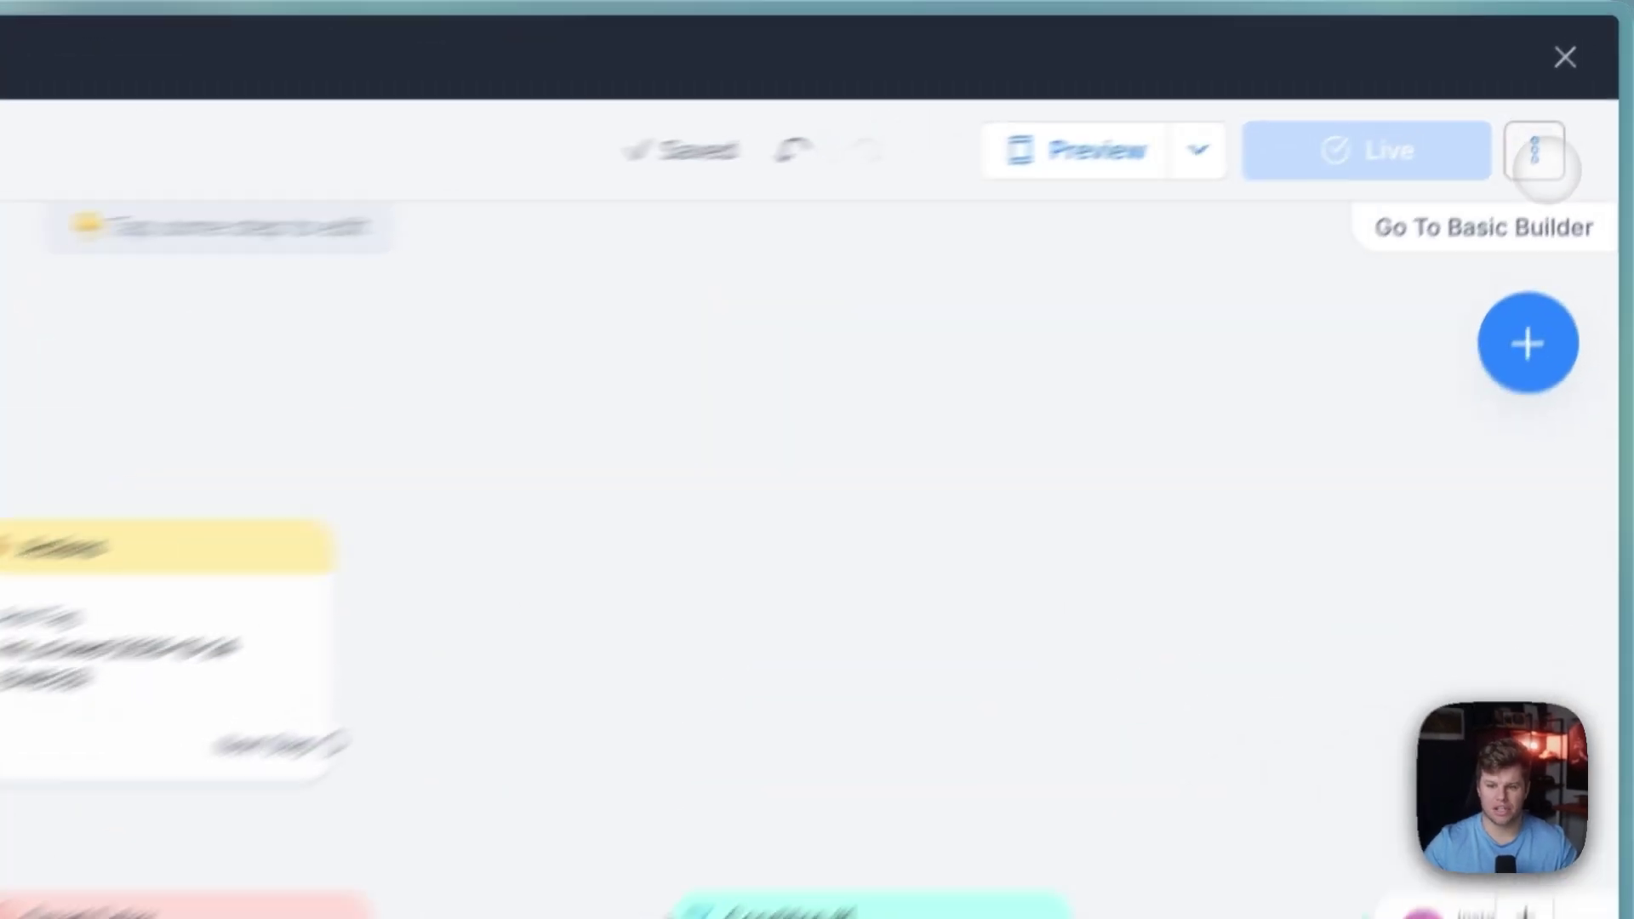
left_click(1579, 83)
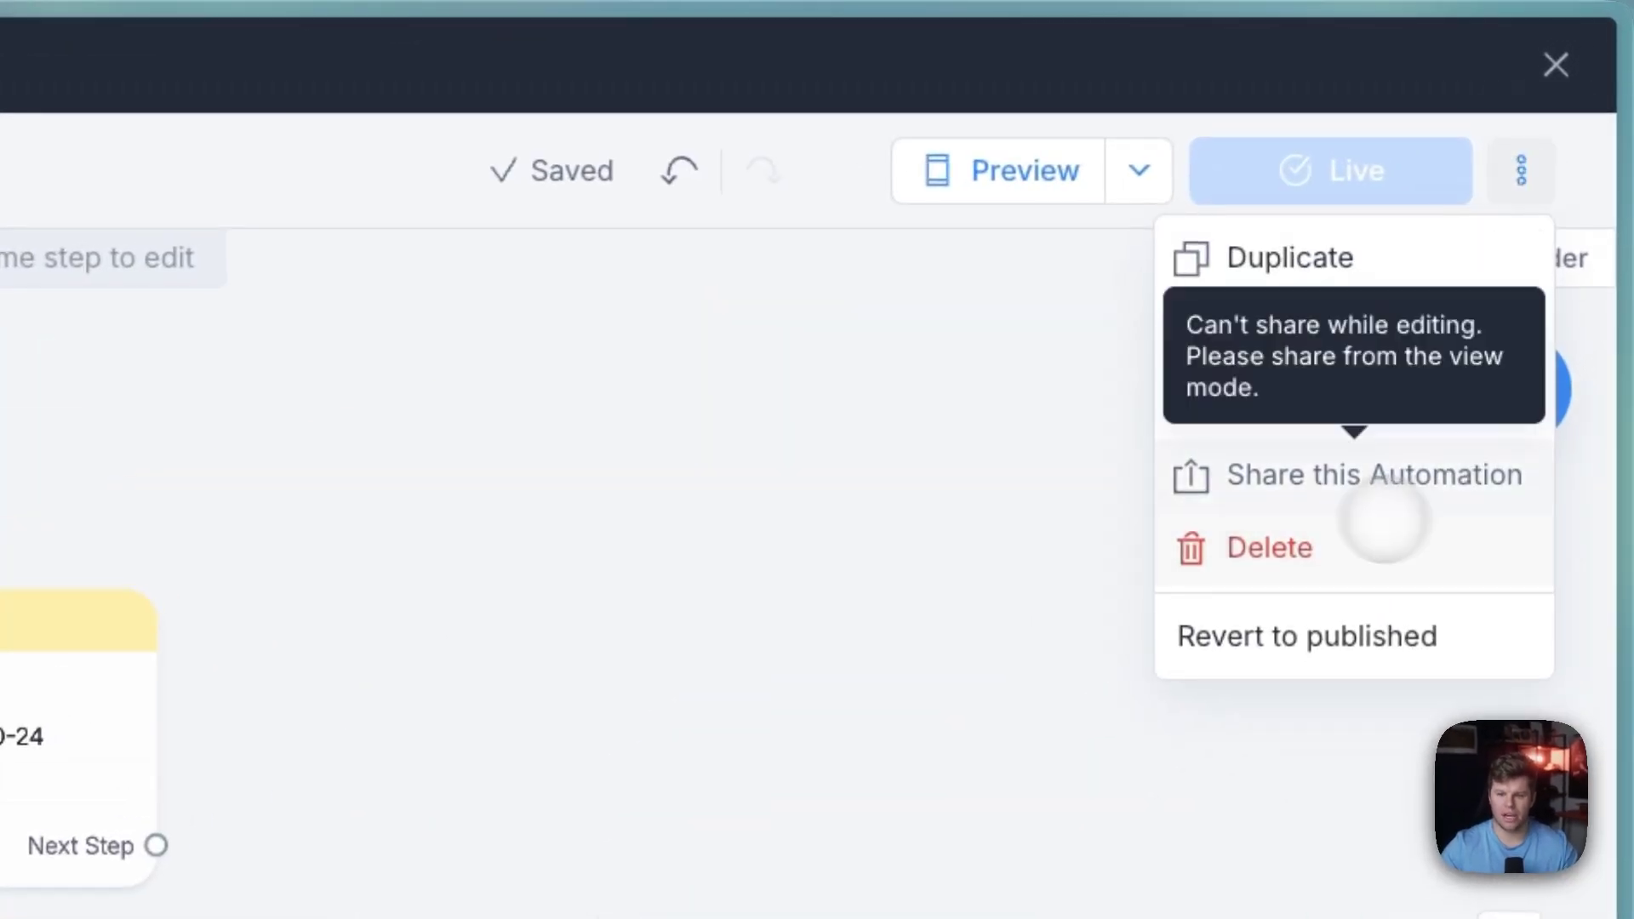
left_click(786, 468)
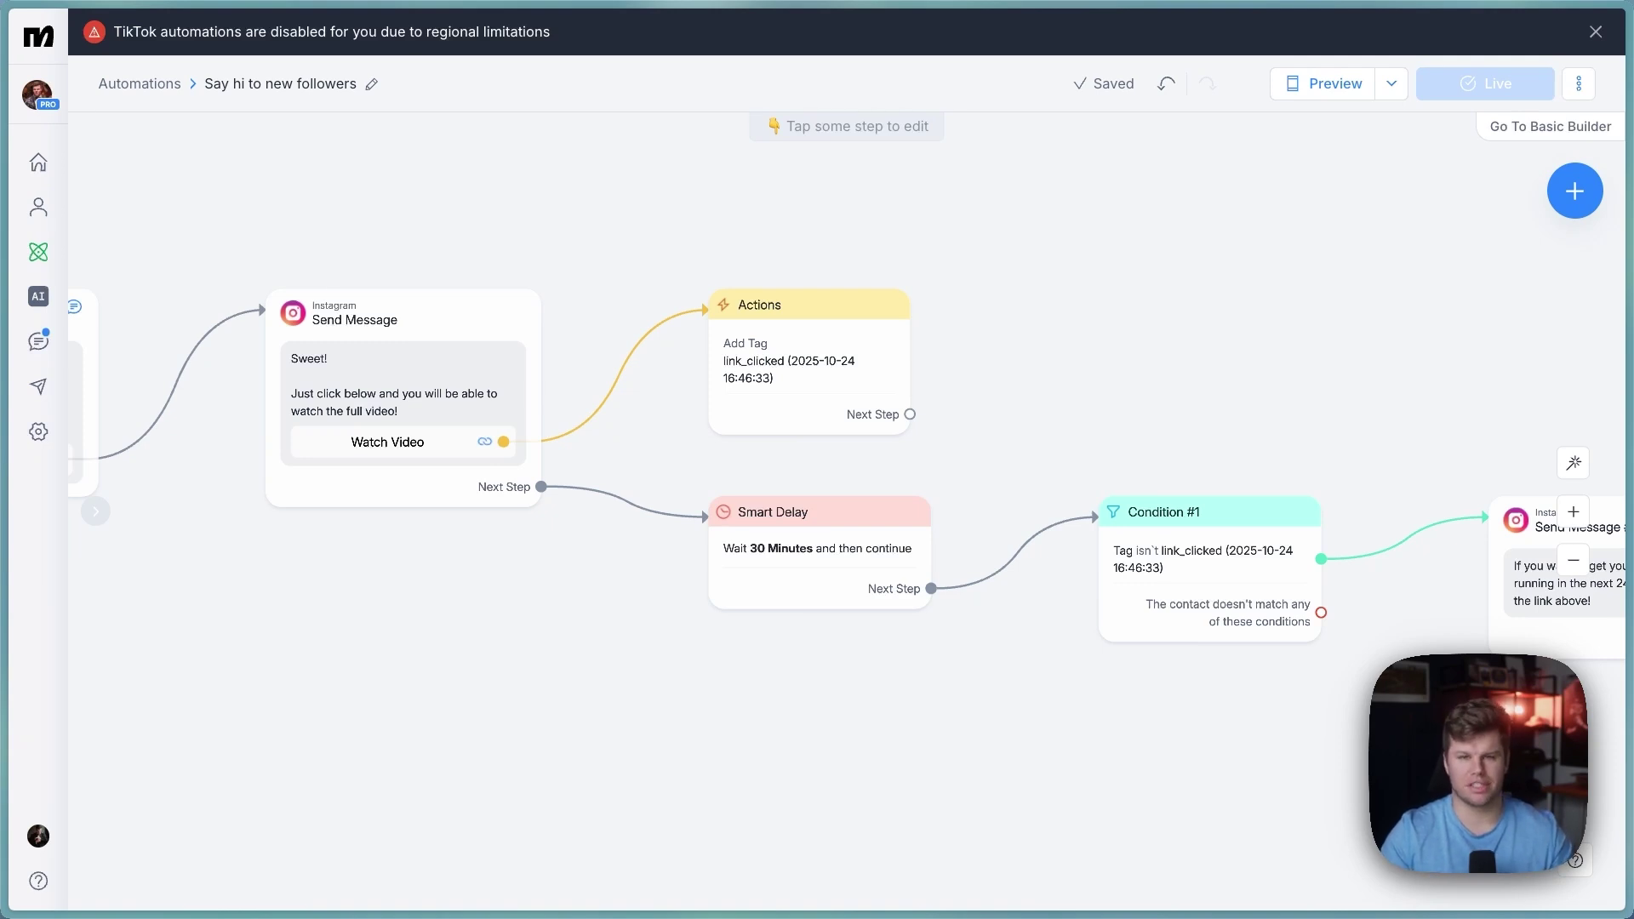
scroll(1214, 229, "right", 2)
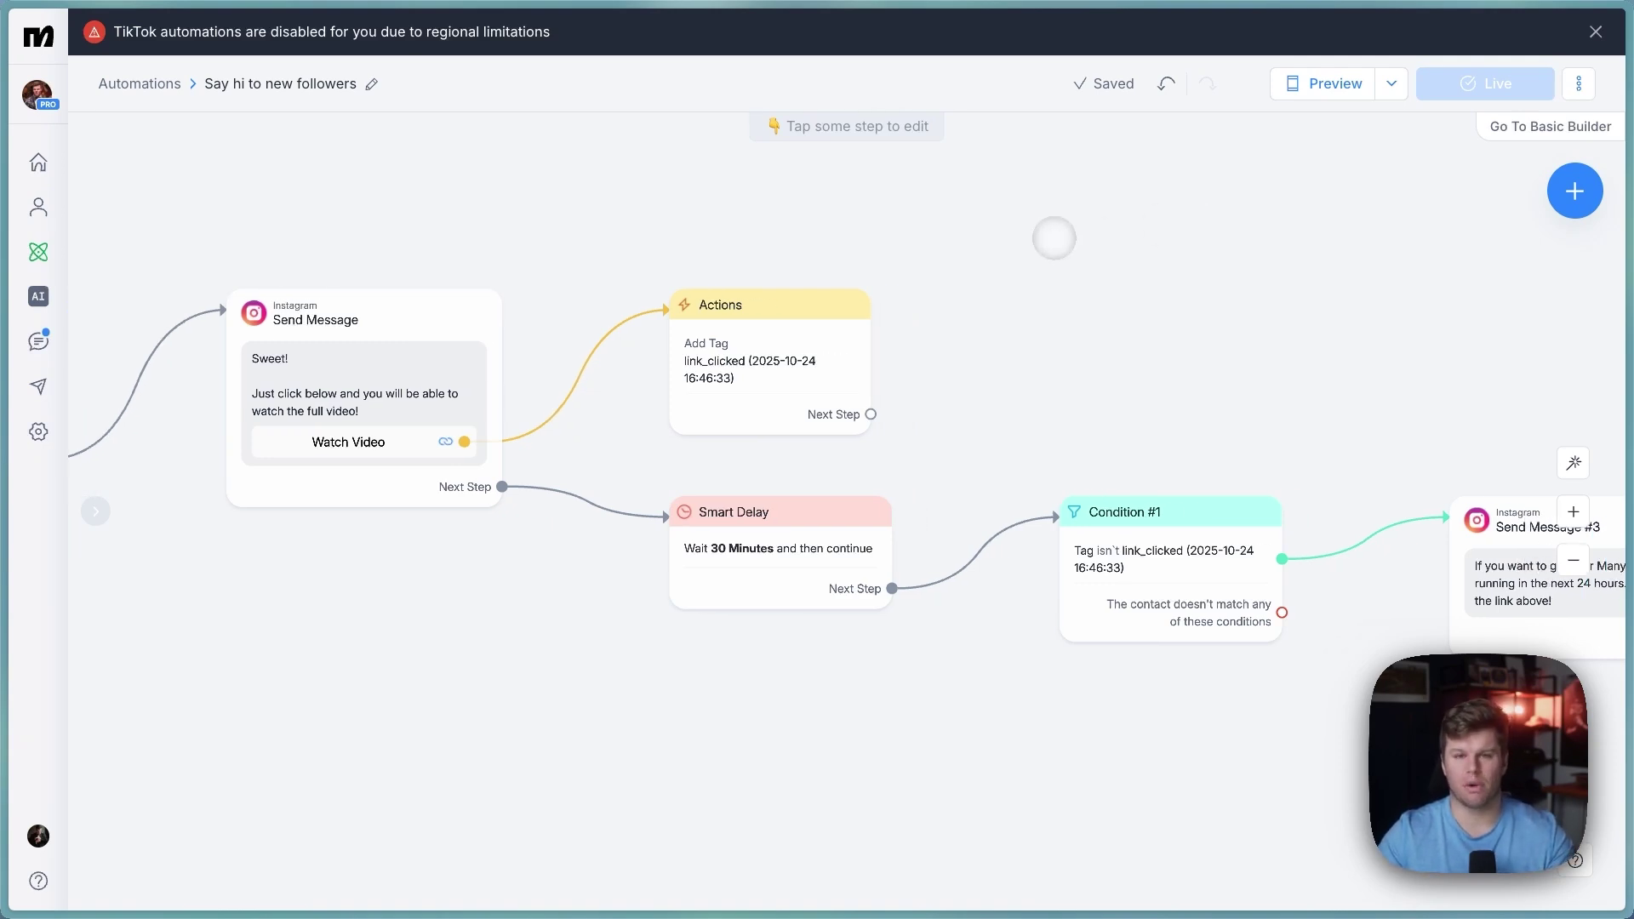